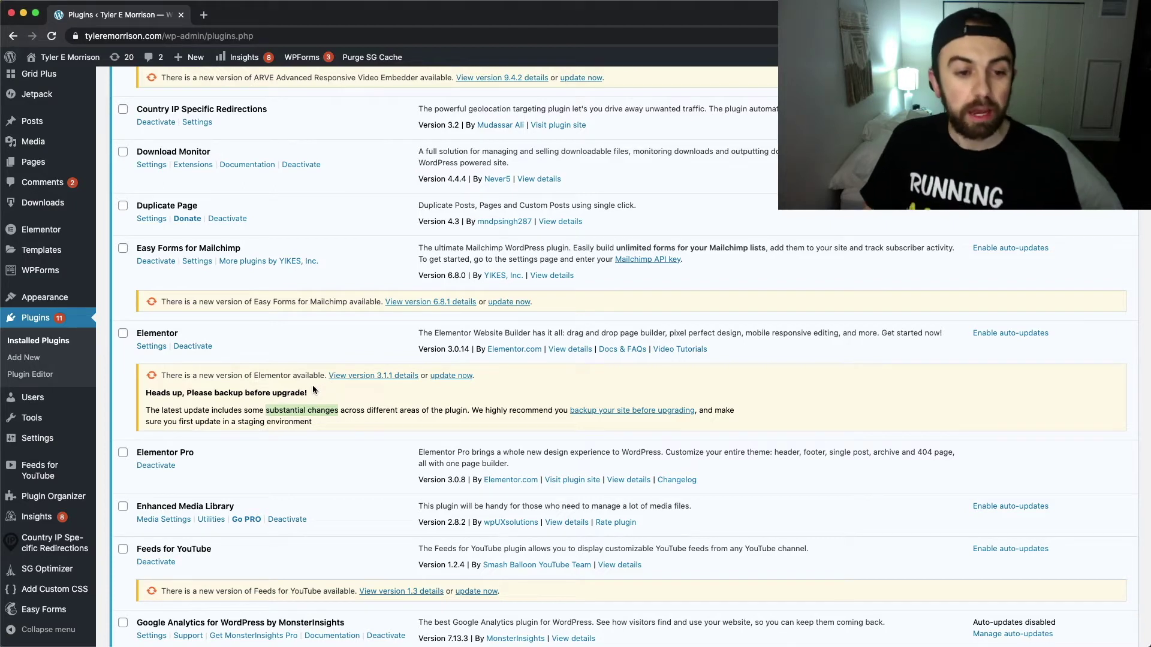
- Highlight the backup-before-upgrade warning and the substantial-changes wording in the update notice
{"action": "left_click_drag", "start_coordinate": [188, 393], "coordinate": [312, 397]}
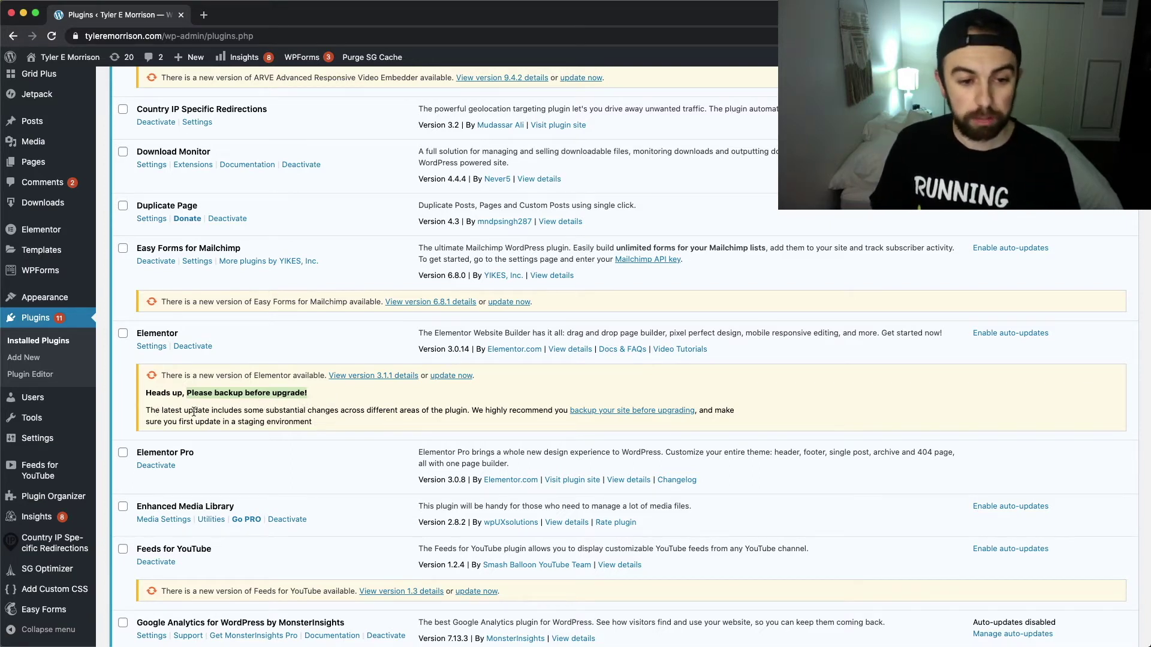
{"action": "left_click_drag", "start_coordinate": [265, 412], "coordinate": [339, 409]}
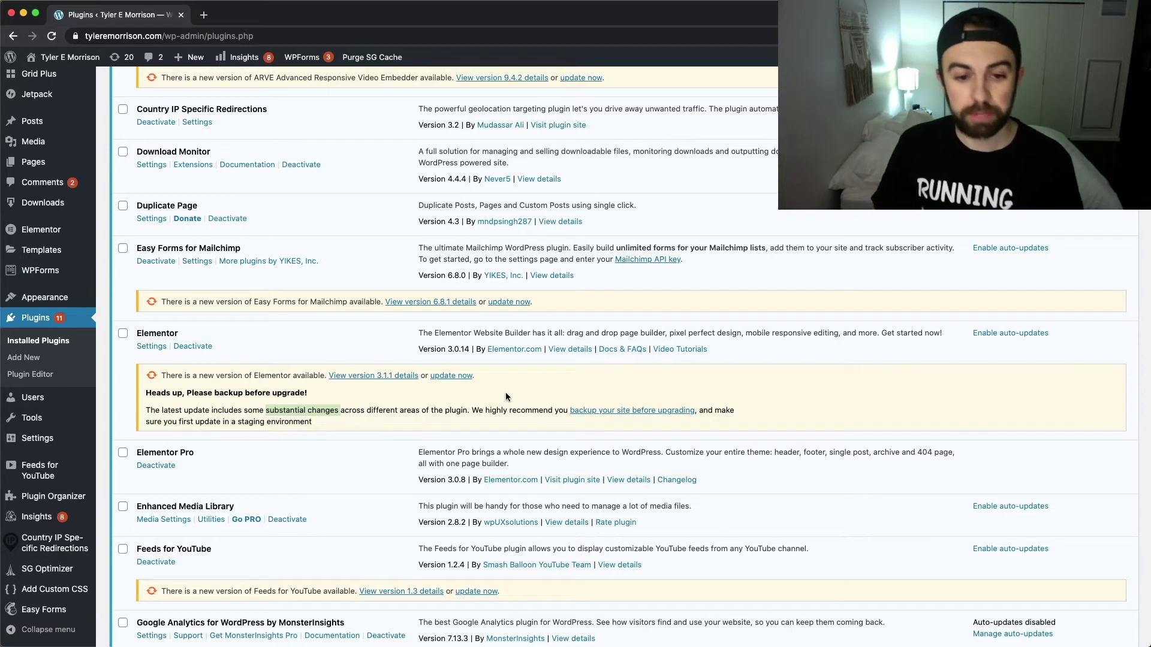
{"action": "left_click", "coordinate": [484, 393]}
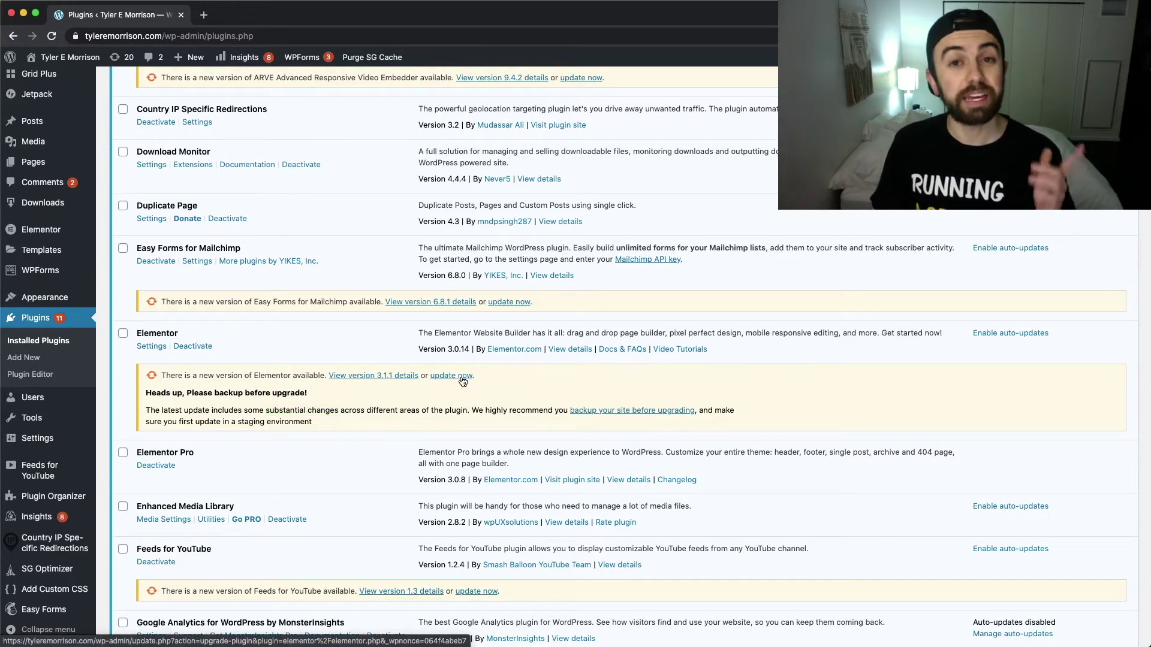
- Update Elementor to 3.1.1 and Elementor Pro to 3.1.0-beta2
{"action": "left_click", "coordinate": [463, 375]}
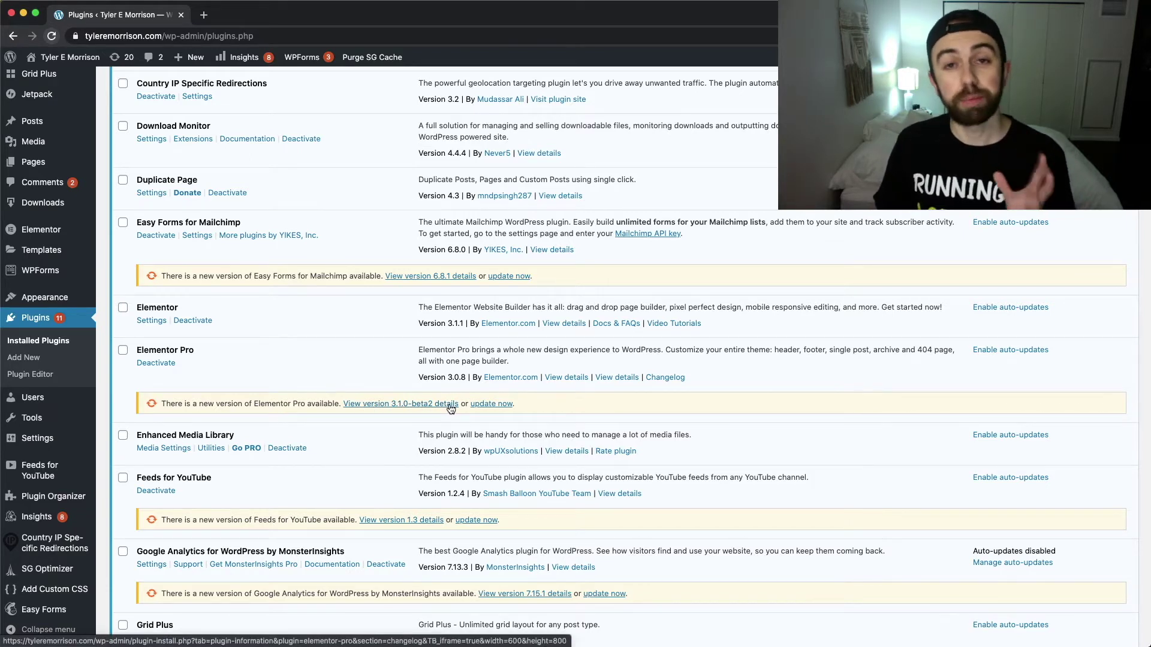
{"action": "left_click", "coordinate": [501, 406]}
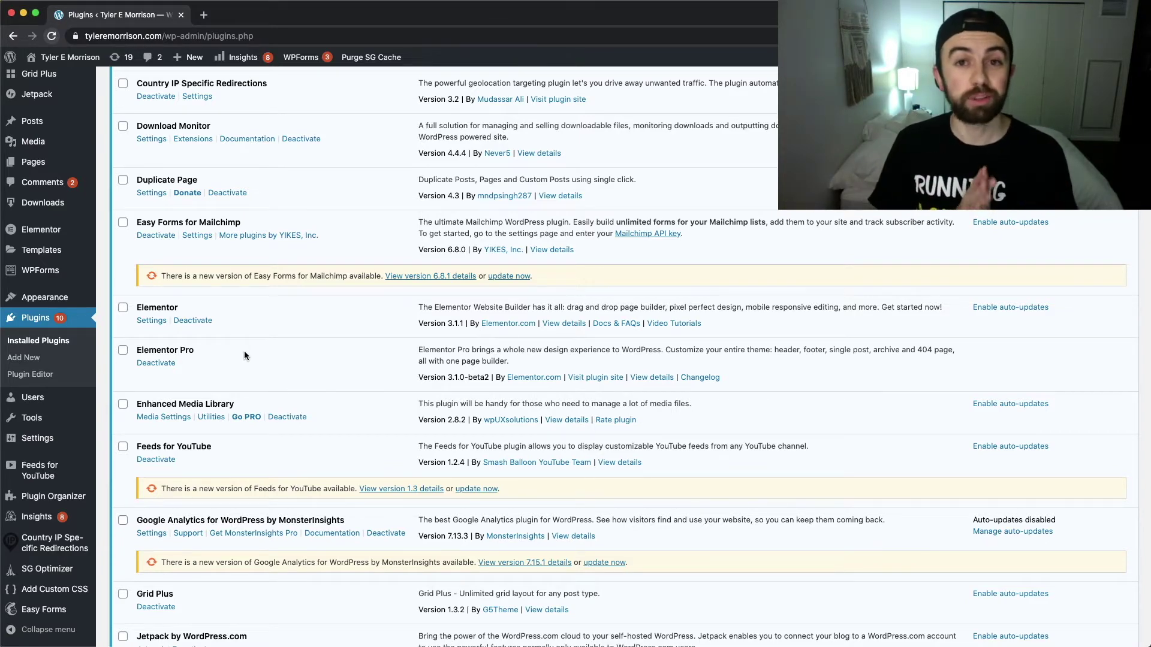
{"action": "scroll", "coordinate": [584, 304], "scroll_direction": "down", "scroll_amount": 2}
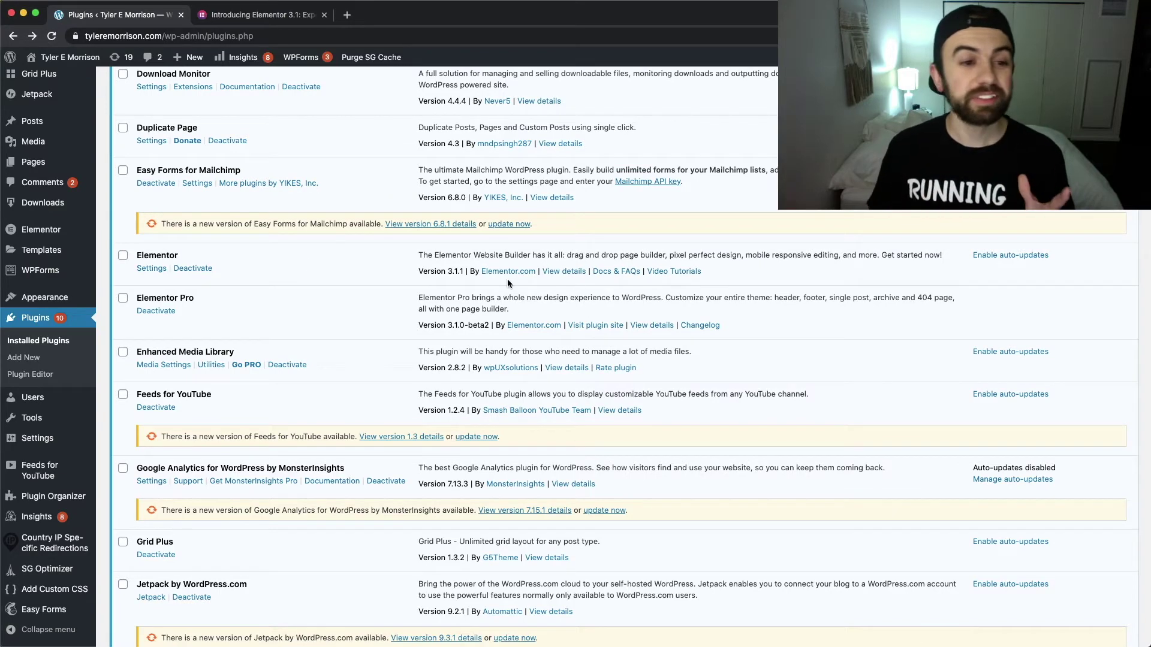
- Open Elementor Settings > Experiments and review Improved Asset Loading among the four Default experiments
{"action": "mouse_move", "coordinate": [58, 233]}
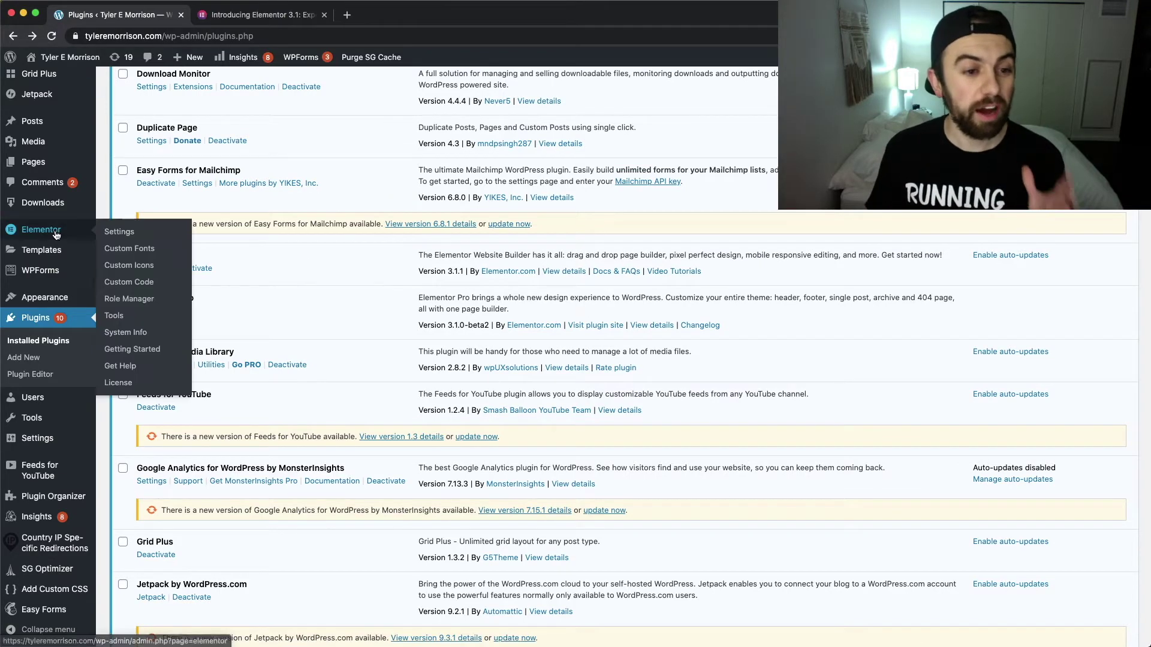
{"action": "left_click", "coordinate": [124, 233]}
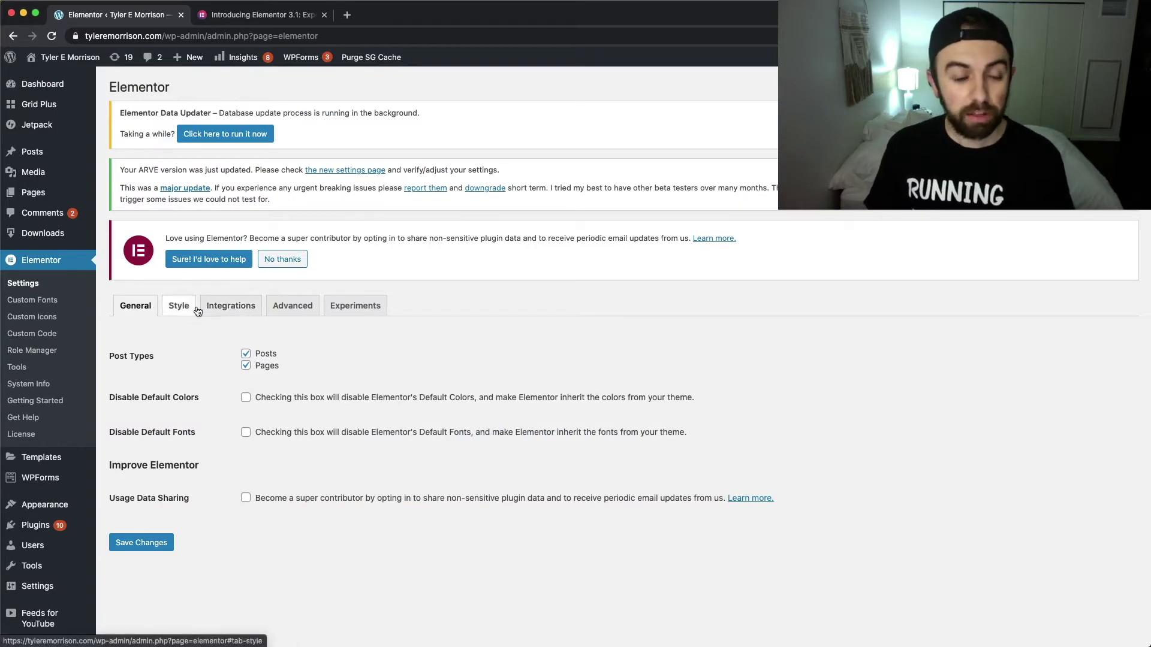
{"action": "left_click", "coordinate": [365, 310]}
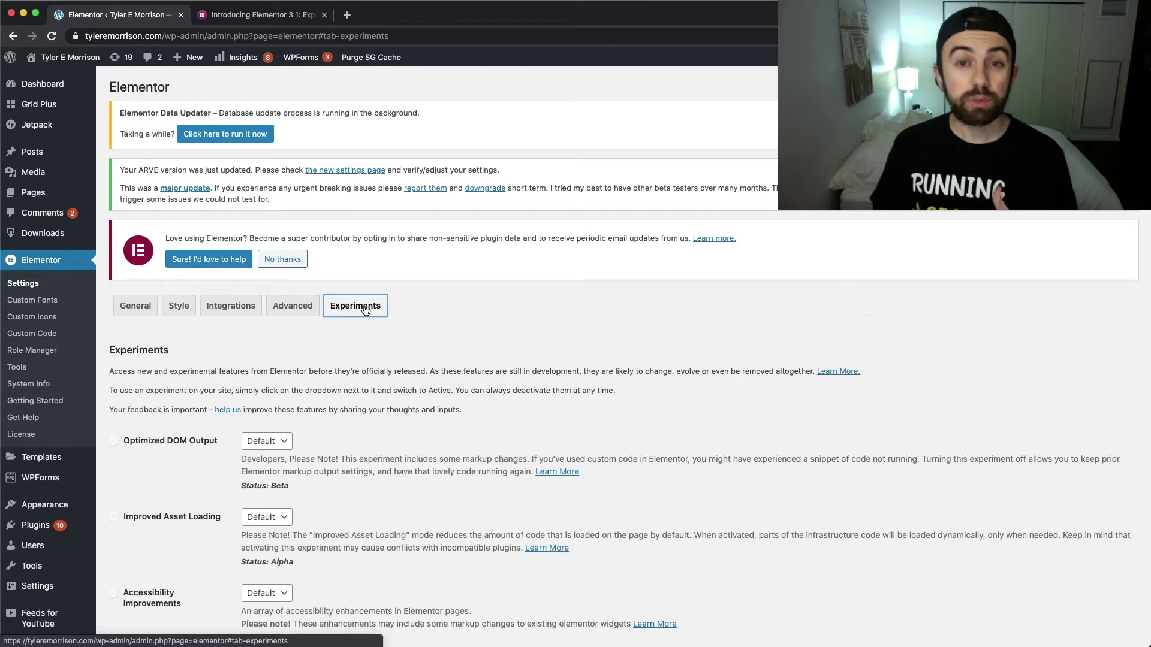
{"action": "scroll", "coordinate": [366, 311], "scroll_direction": "down", "scroll_amount": 3}
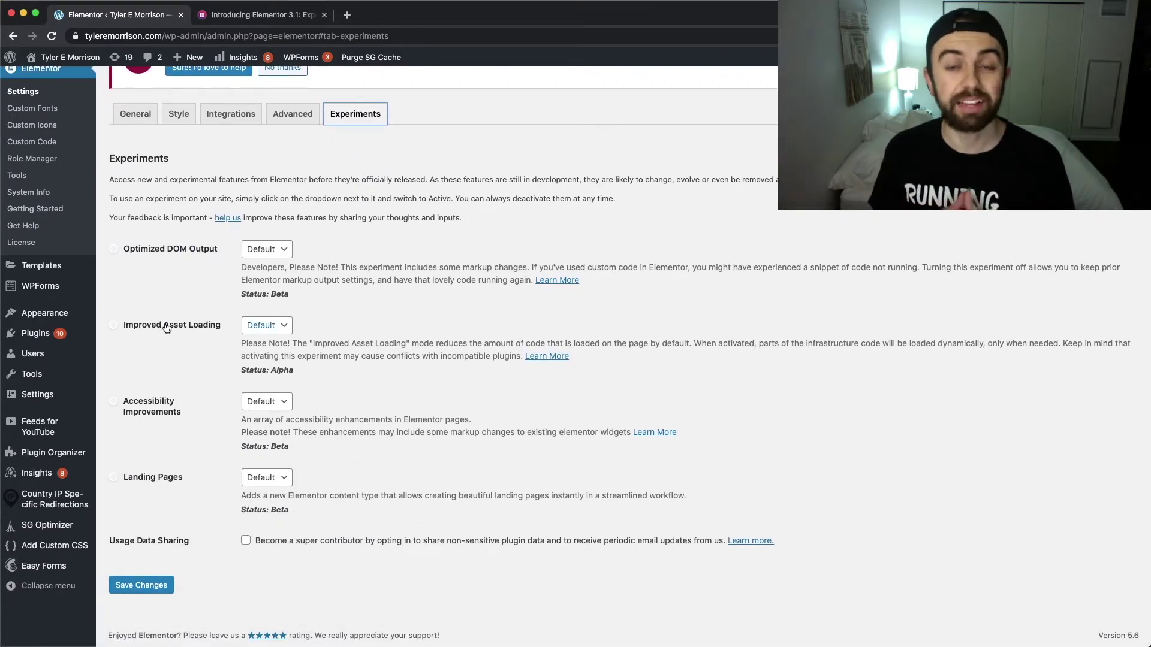
{"action": "left_click", "coordinate": [167, 327]}
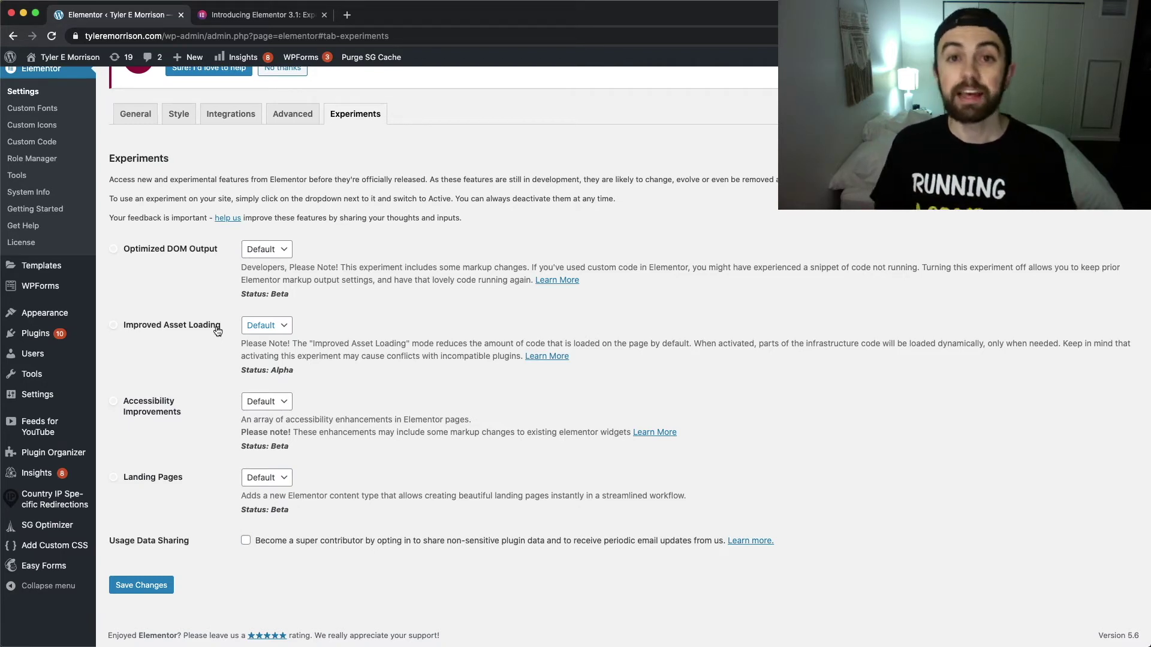
{"action": "scroll", "coordinate": [228, 346], "scroll_direction": "down", "scroll_amount": 1}
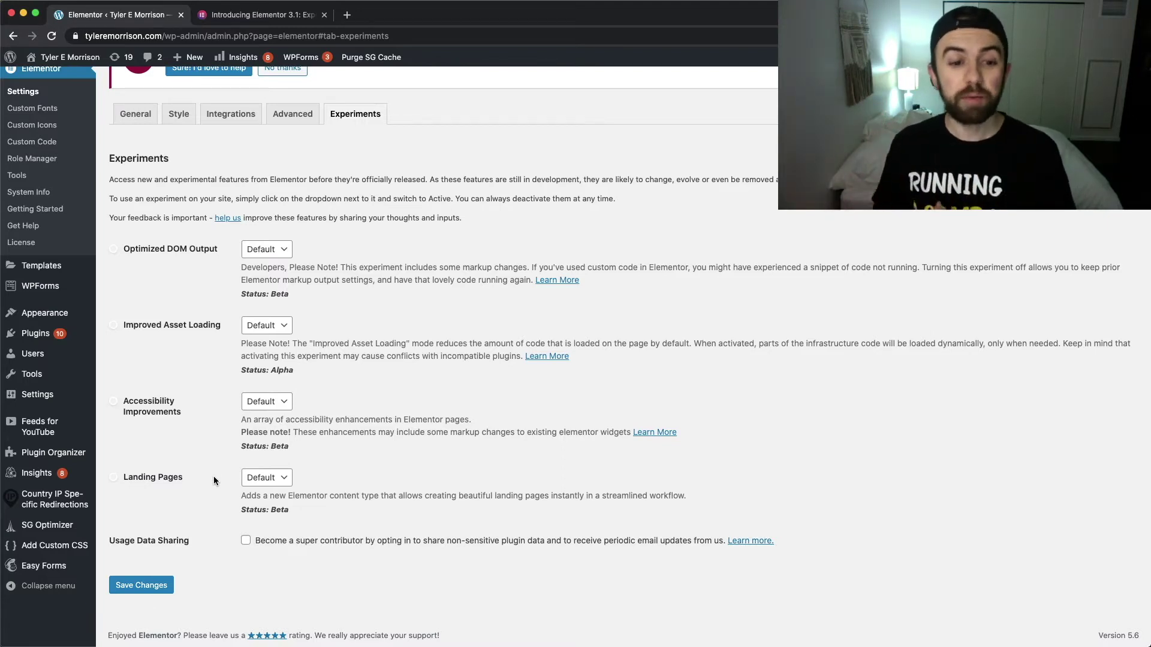
- Set the Landing Pages experiment to Active and save the changes
{"action": "left_click", "coordinate": [284, 483]}
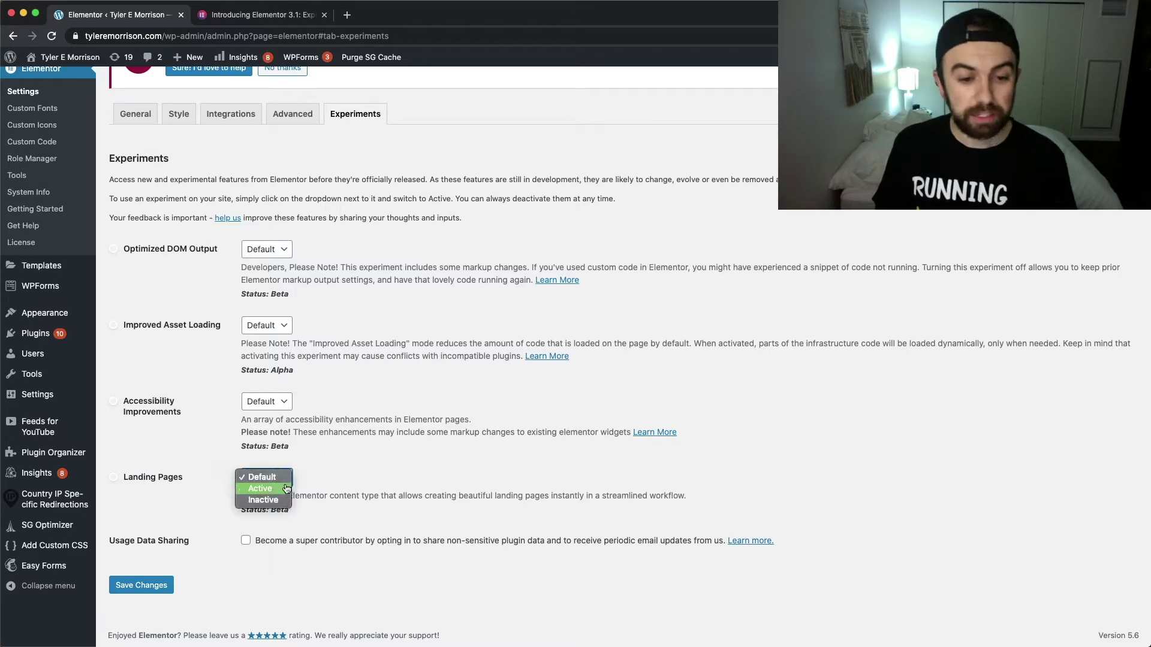
{"action": "left_click", "coordinate": [283, 489]}
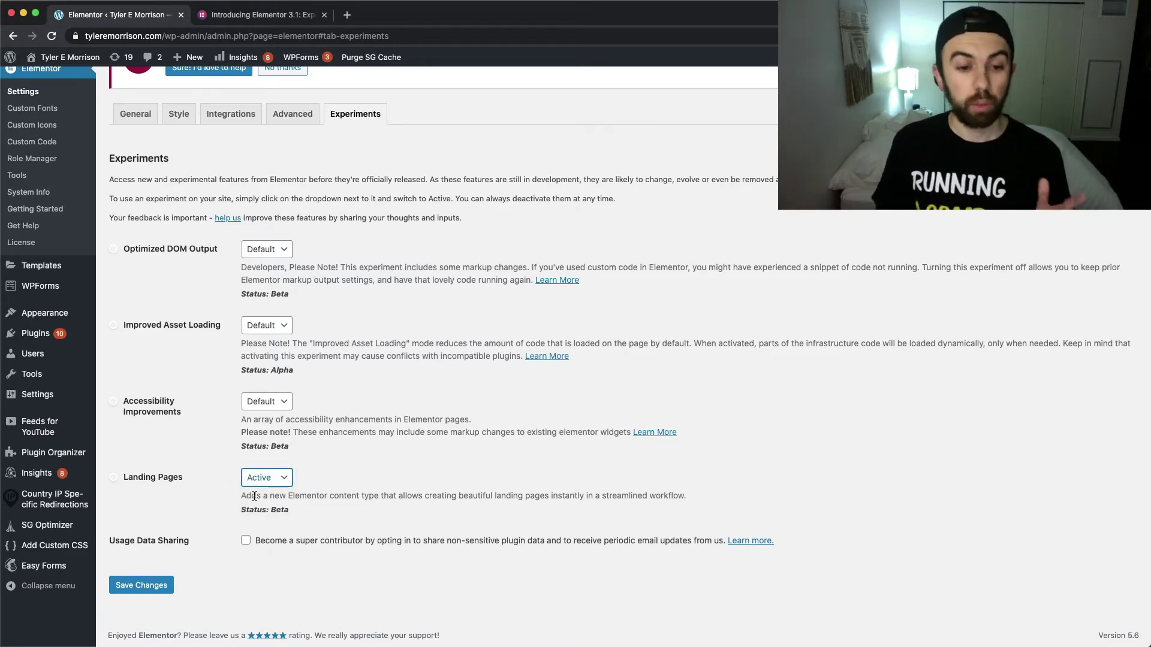
{"action": "left_click", "coordinate": [162, 585]}
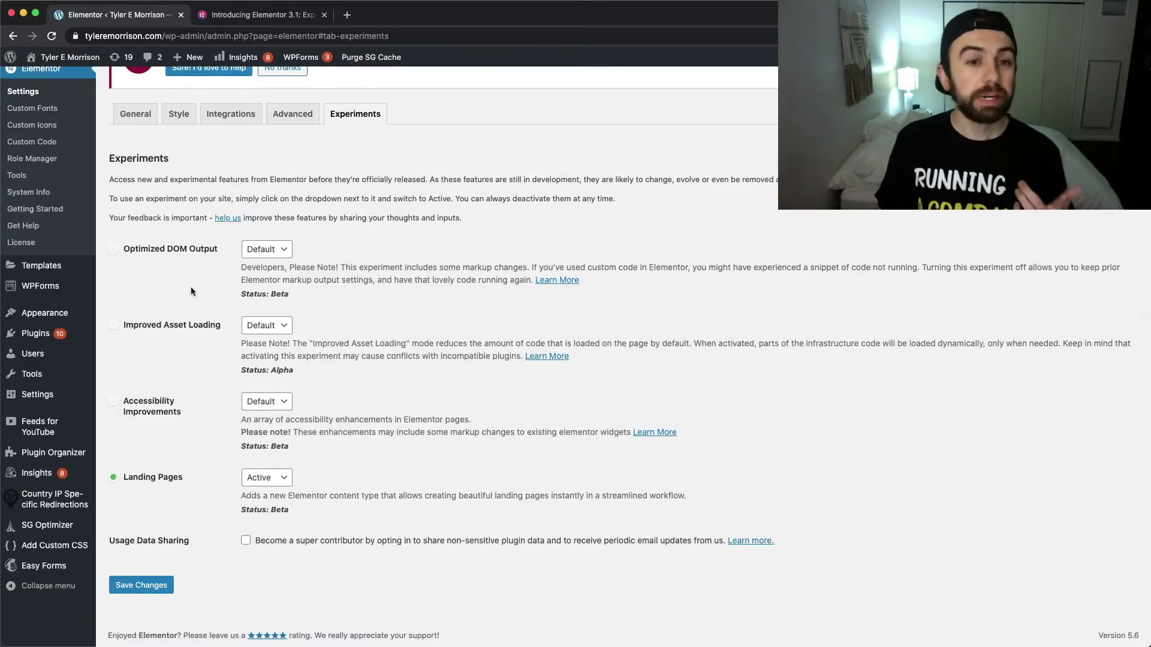
{"action": "mouse_move", "coordinate": [64, 270]}
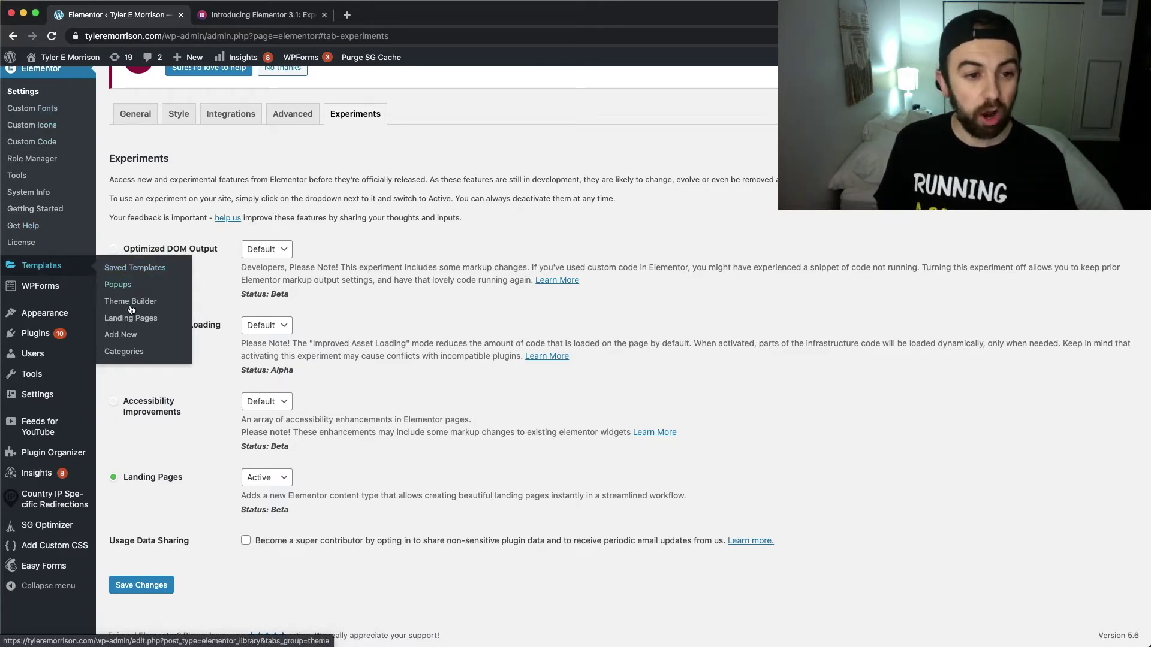
- Go to the empty Templates > Landing Pages list and start a new landing page
{"action": "left_click", "coordinate": [133, 317]}
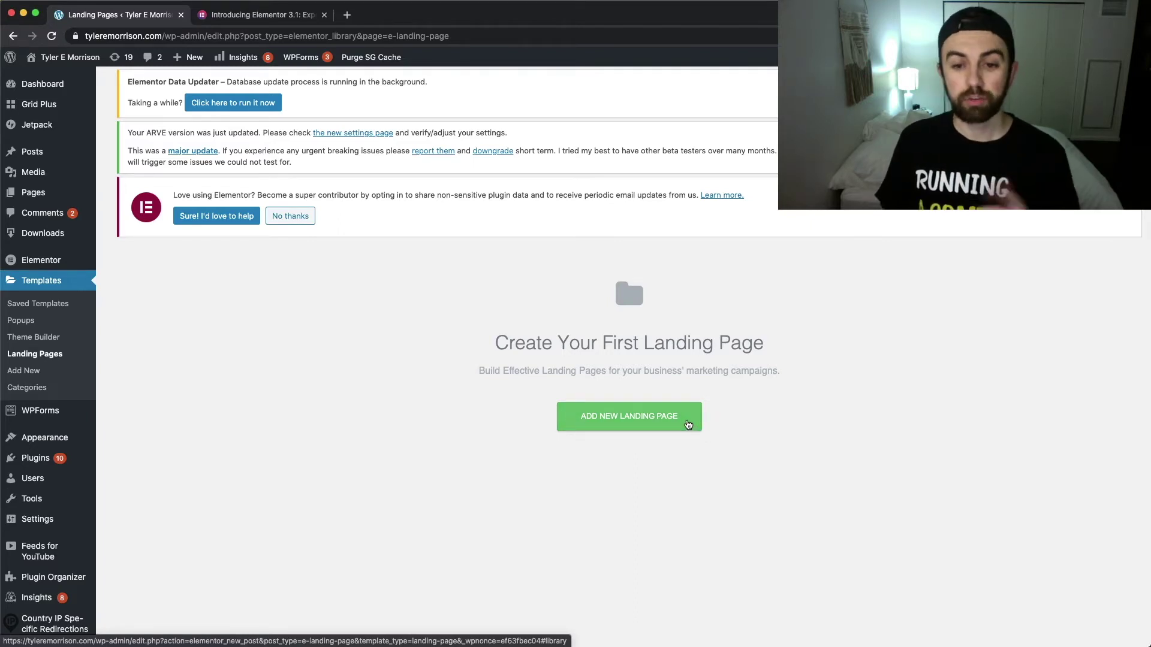
{"action": "left_click", "coordinate": [689, 425]}
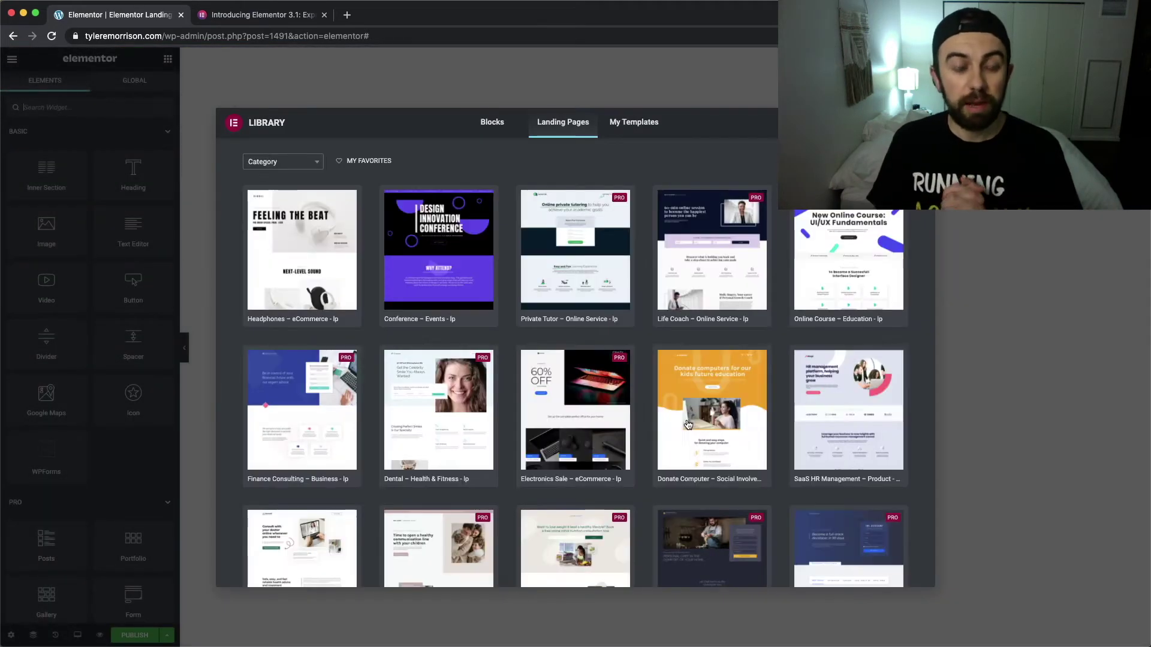
- Browse the Landing Pages templates and insert 'Conoco Mobile App – Product – lp'
{"action": "mouse_move", "coordinate": [850, 265]}
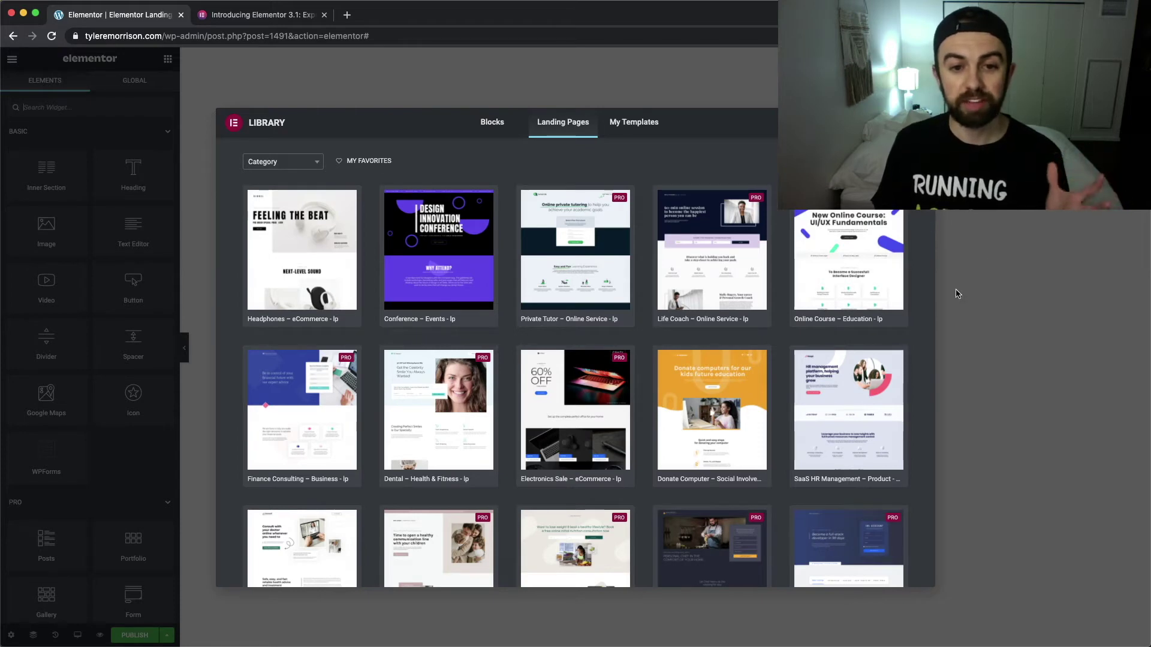
{"action": "mouse_move", "coordinate": [899, 272]}
{"action": "scroll", "coordinate": [822, 261], "scroll_direction": "down", "scroll_amount": 2}
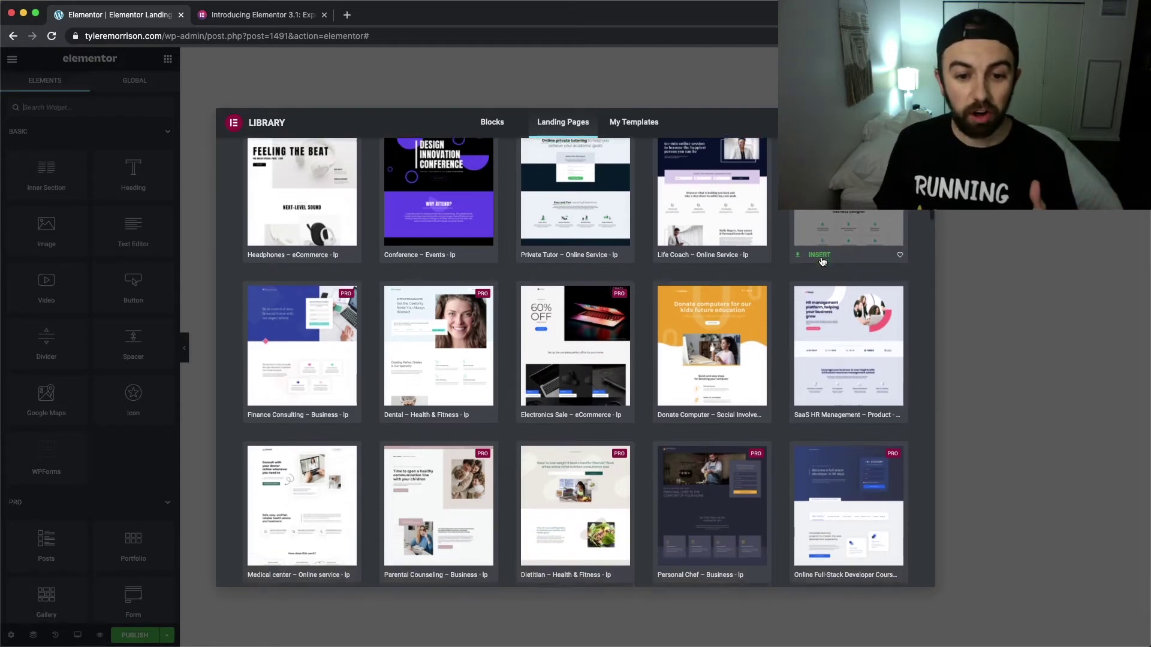
{"action": "scroll", "coordinate": [822, 261], "scroll_direction": "down", "scroll_amount": 2}
{"action": "scroll", "coordinate": [823, 262], "scroll_direction": "up", "scroll_amount": 5}
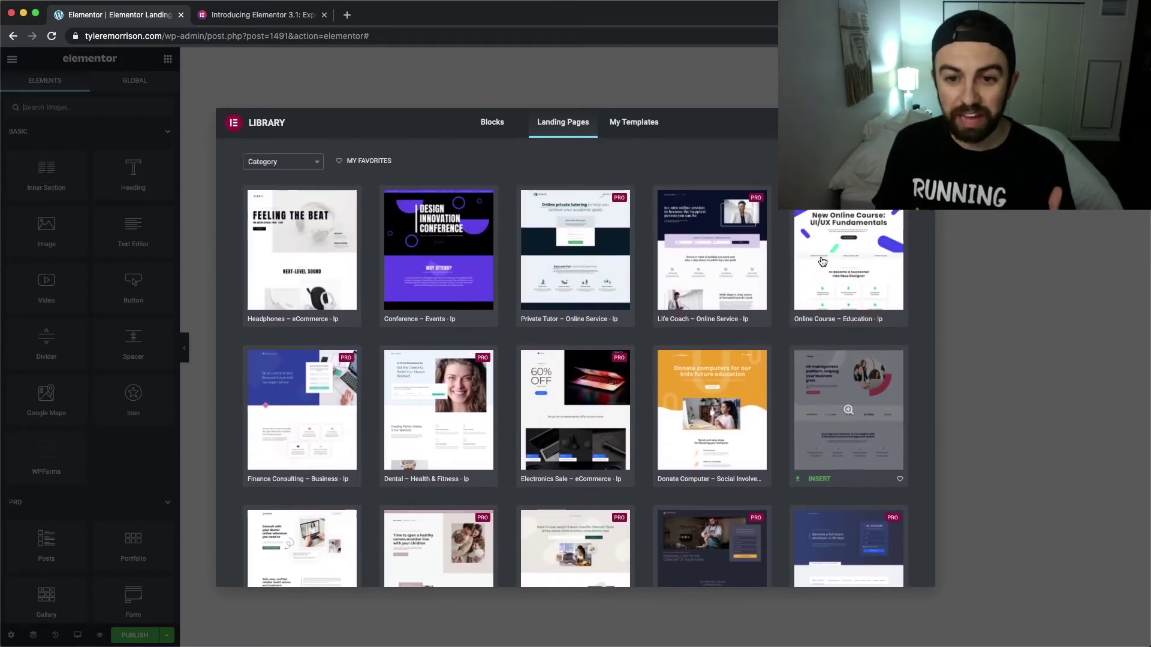
{"action": "mouse_move", "coordinate": [624, 204]}
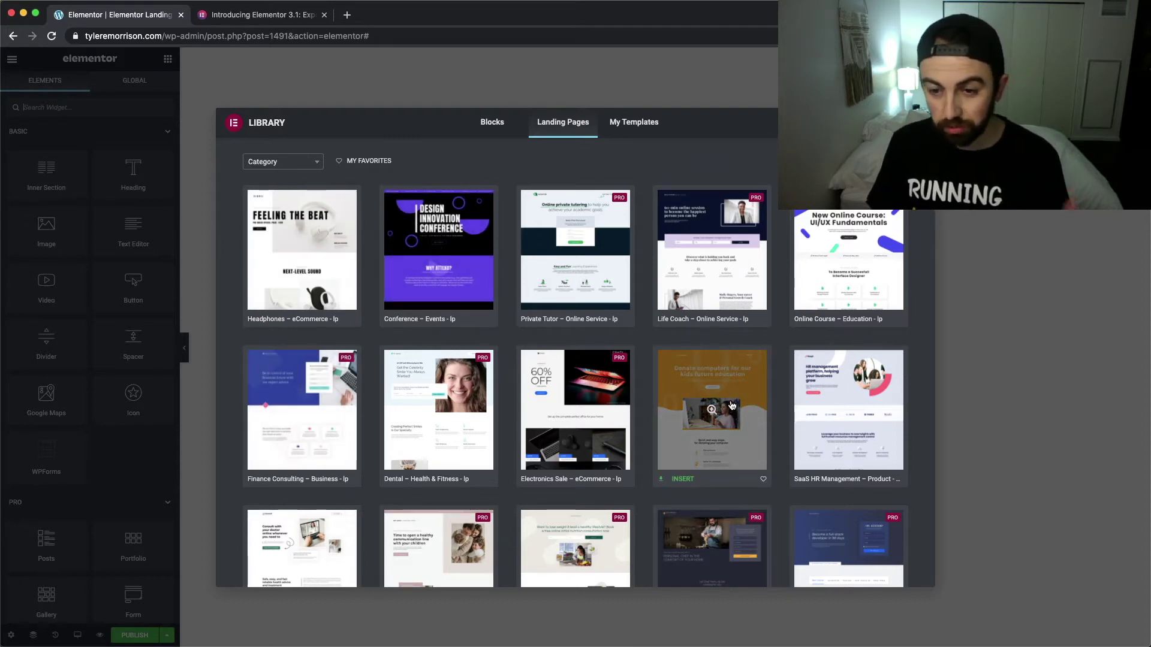
{"action": "scroll", "coordinate": [878, 395], "scroll_direction": "down", "scroll_amount": 3}
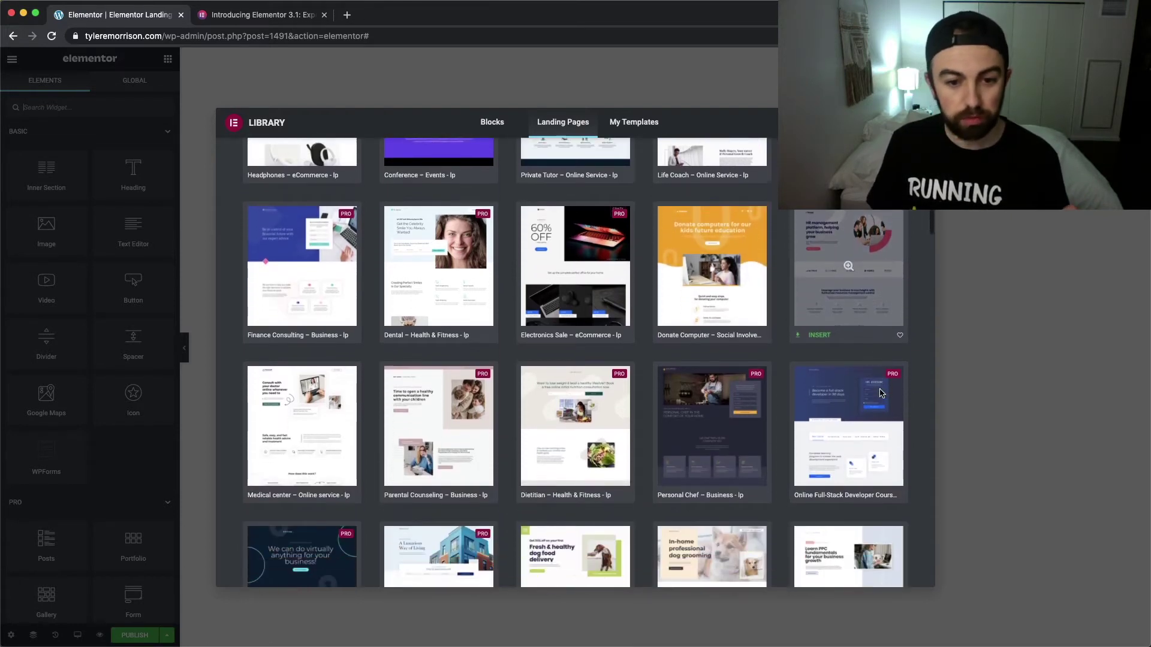
{"action": "scroll", "coordinate": [880, 392], "scroll_direction": "down", "scroll_amount": 6}
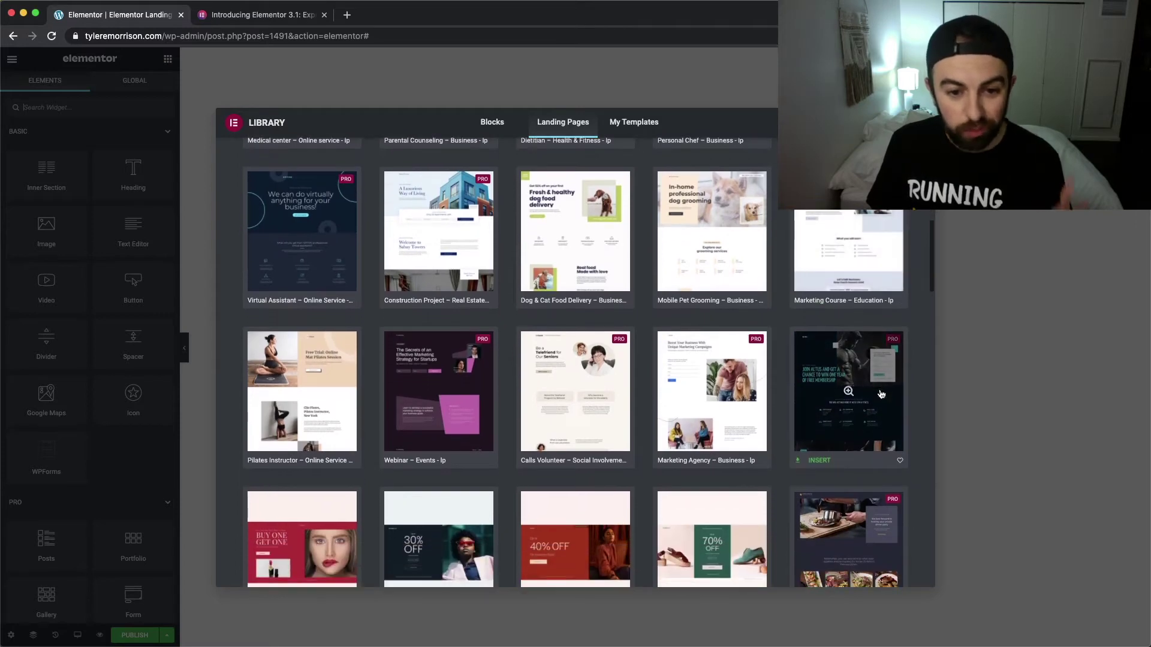
{"action": "scroll", "coordinate": [881, 394], "scroll_direction": "down", "scroll_amount": 1}
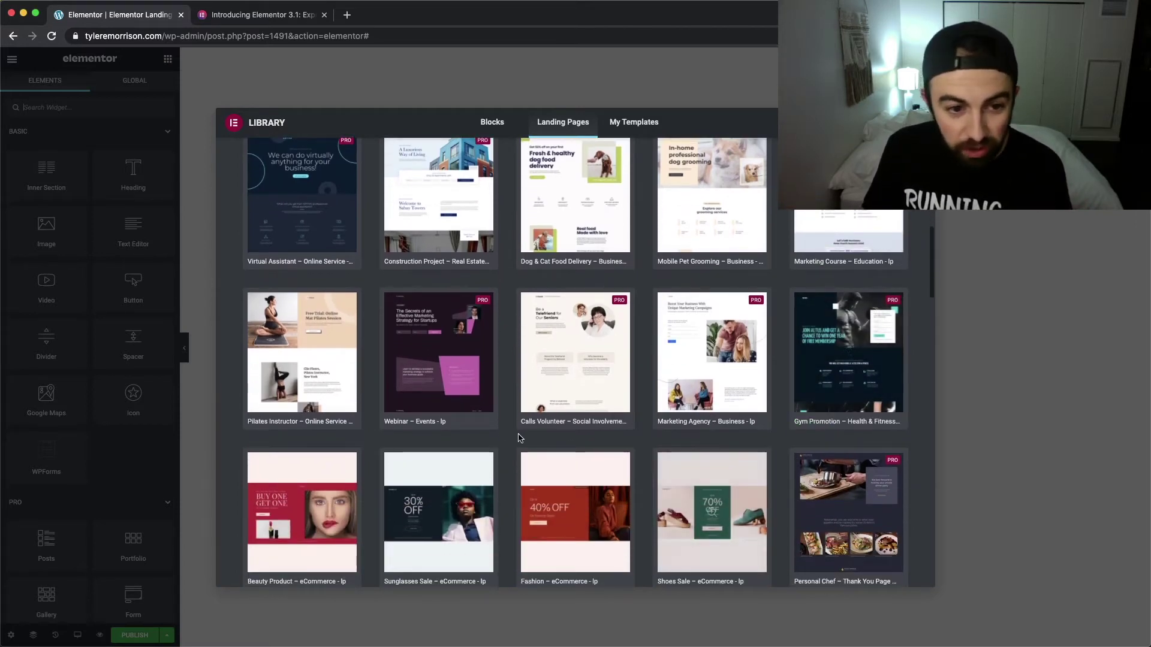
{"action": "mouse_move", "coordinate": [301, 339]}
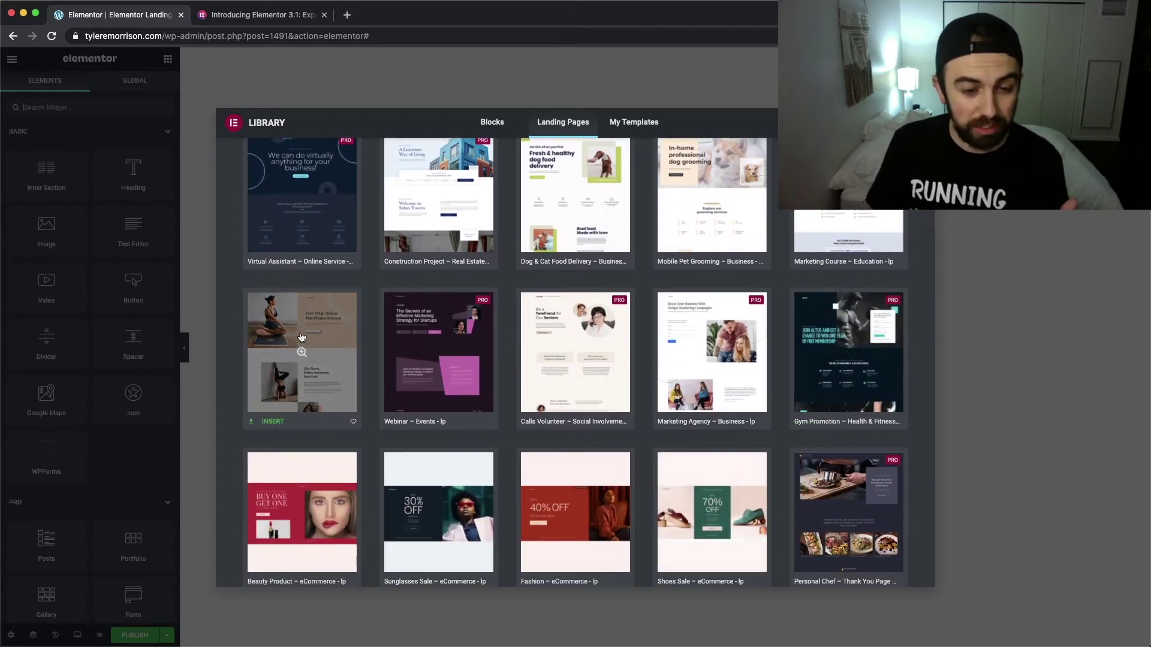
{"action": "scroll", "coordinate": [301, 339], "scroll_direction": "down", "scroll_amount": 6}
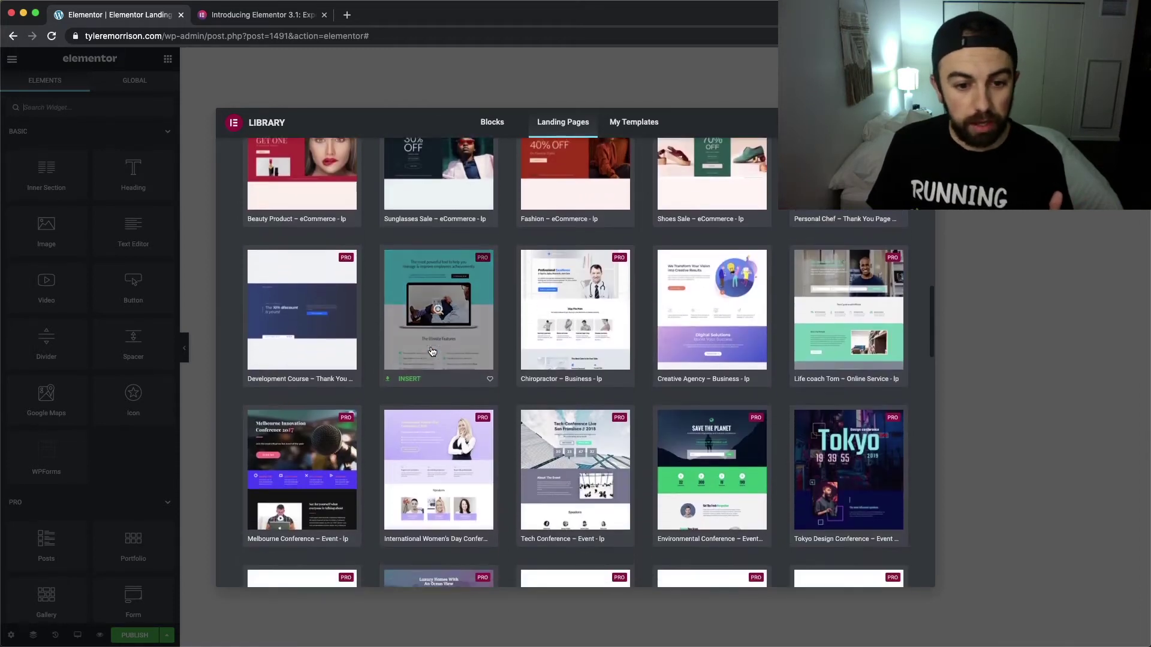
{"action": "scroll", "coordinate": [431, 352], "scroll_direction": "down", "scroll_amount": 1}
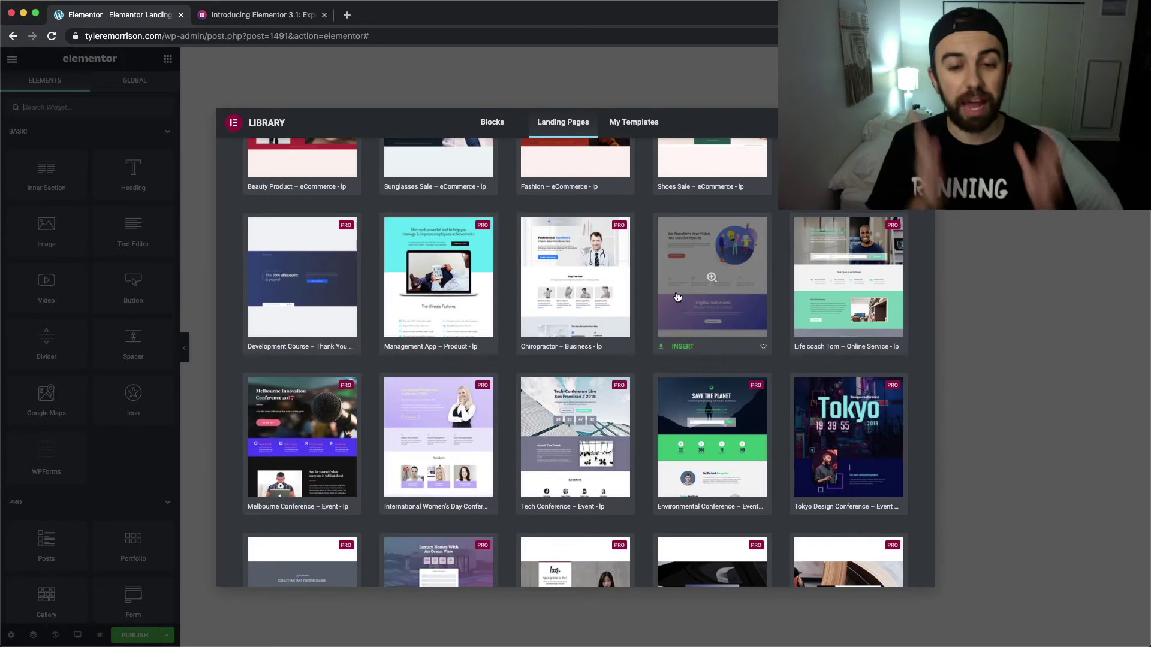
{"action": "scroll", "coordinate": [678, 299], "scroll_direction": "down", "scroll_amount": 4}
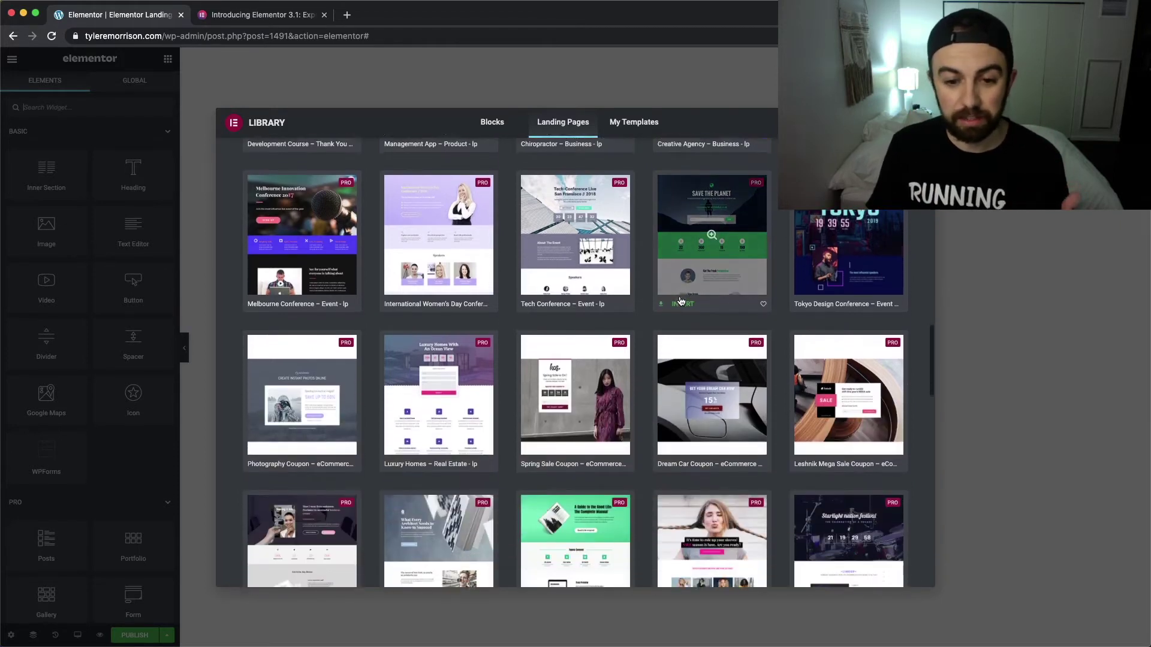
{"action": "scroll", "coordinate": [681, 299], "scroll_direction": "down", "scroll_amount": 5}
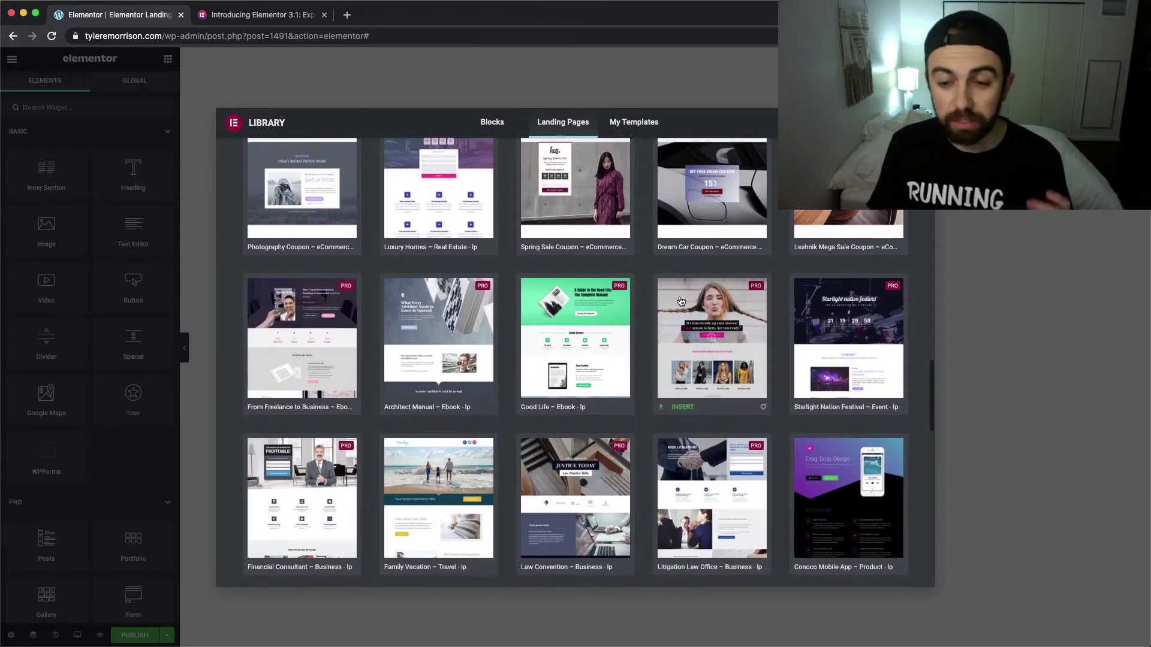
{"action": "scroll", "coordinate": [680, 300], "scroll_direction": "down", "scroll_amount": 2}
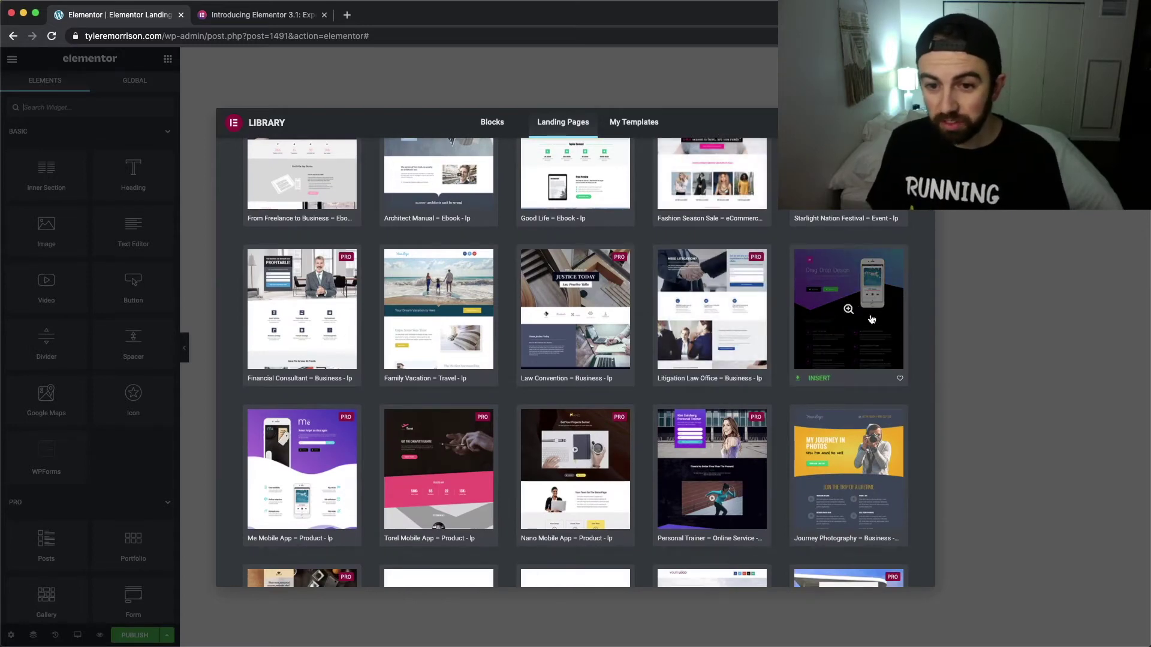
{"action": "left_click", "coordinate": [820, 381]}
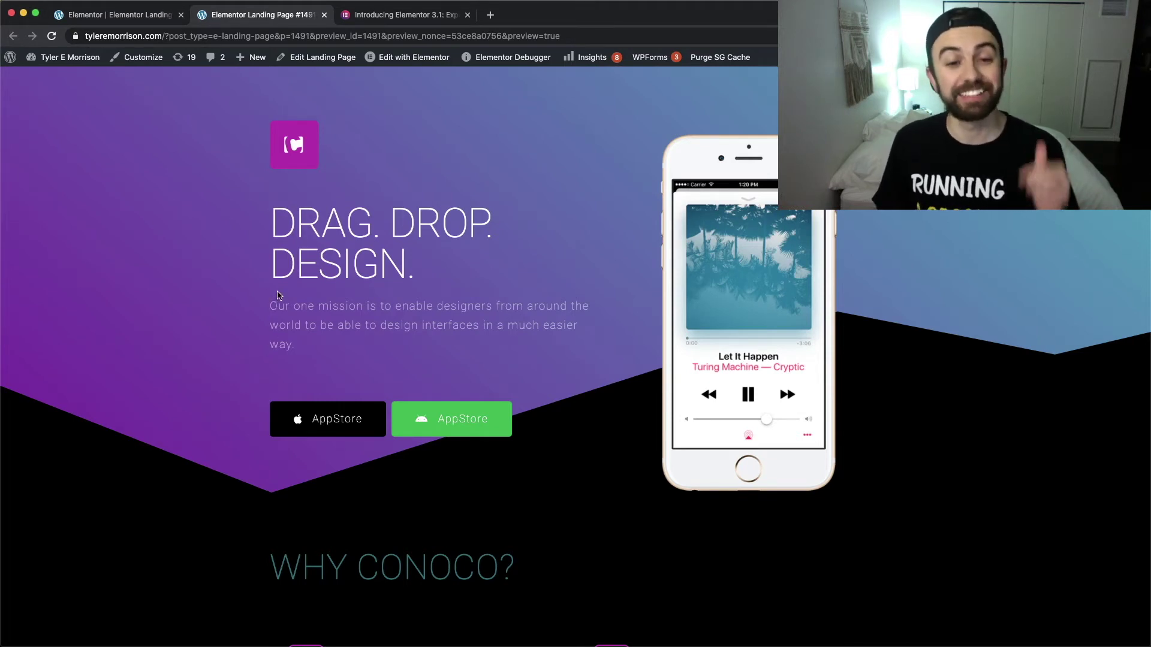
- Scroll through the Conoco preview, trying the green AppStore button, then return to the top
{"action": "scroll", "coordinate": [335, 273], "scroll_direction": "down", "scroll_amount": 5}
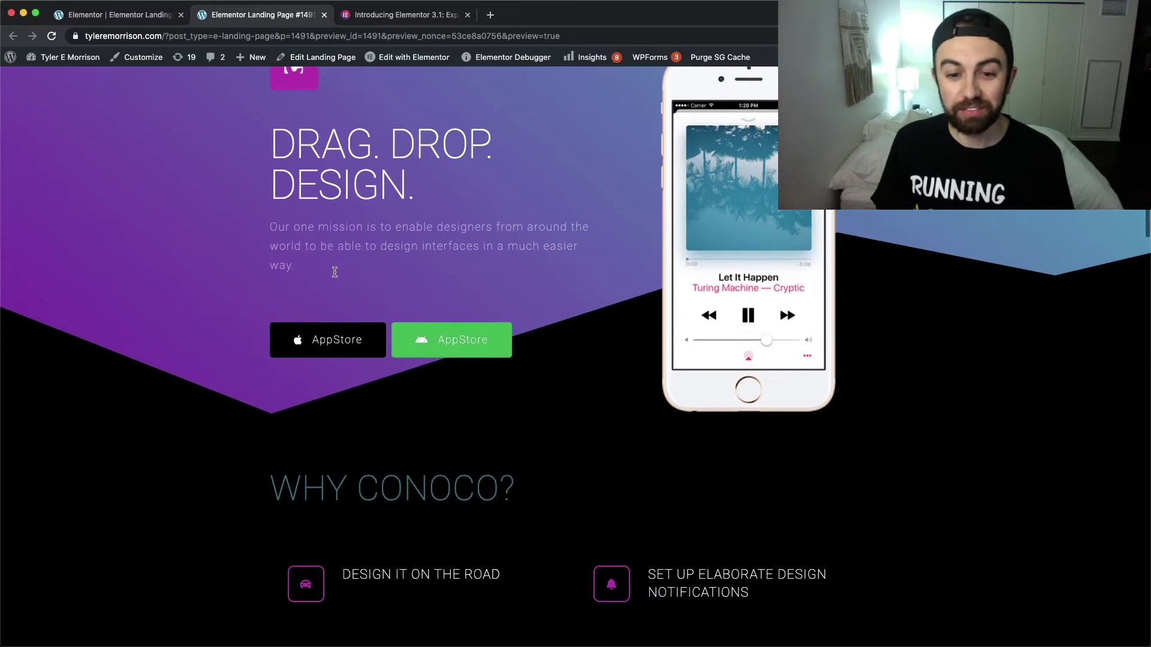
{"action": "scroll", "coordinate": [335, 276], "scroll_direction": "down", "scroll_amount": 3}
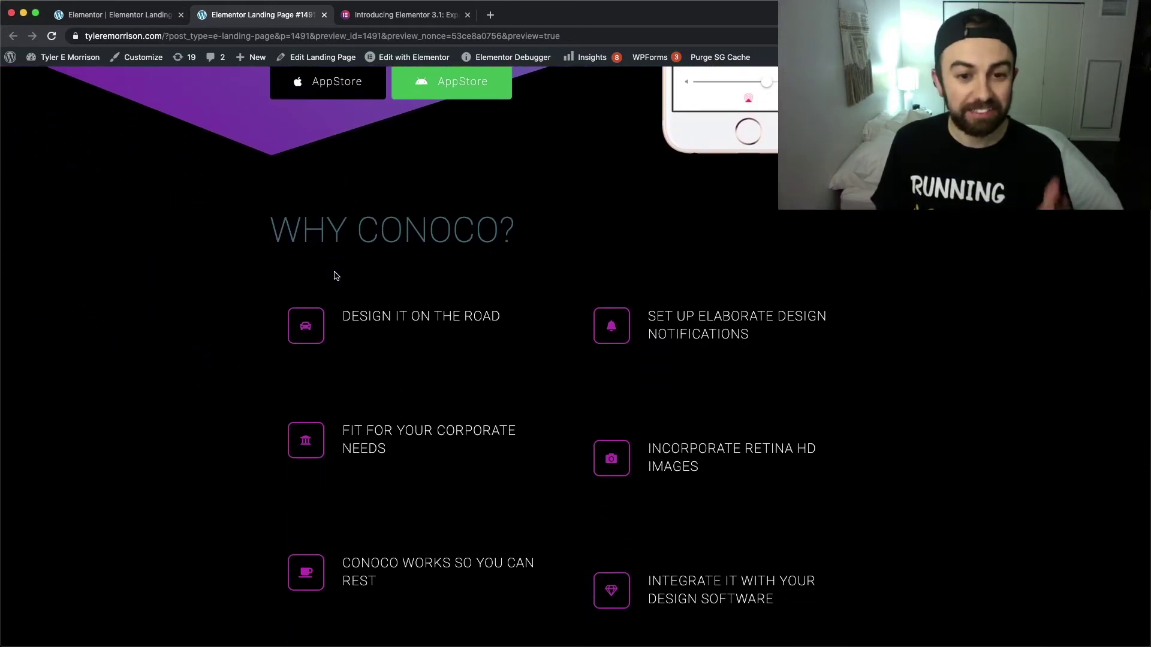
{"action": "scroll", "coordinate": [334, 275], "scroll_direction": "down", "scroll_amount": 7}
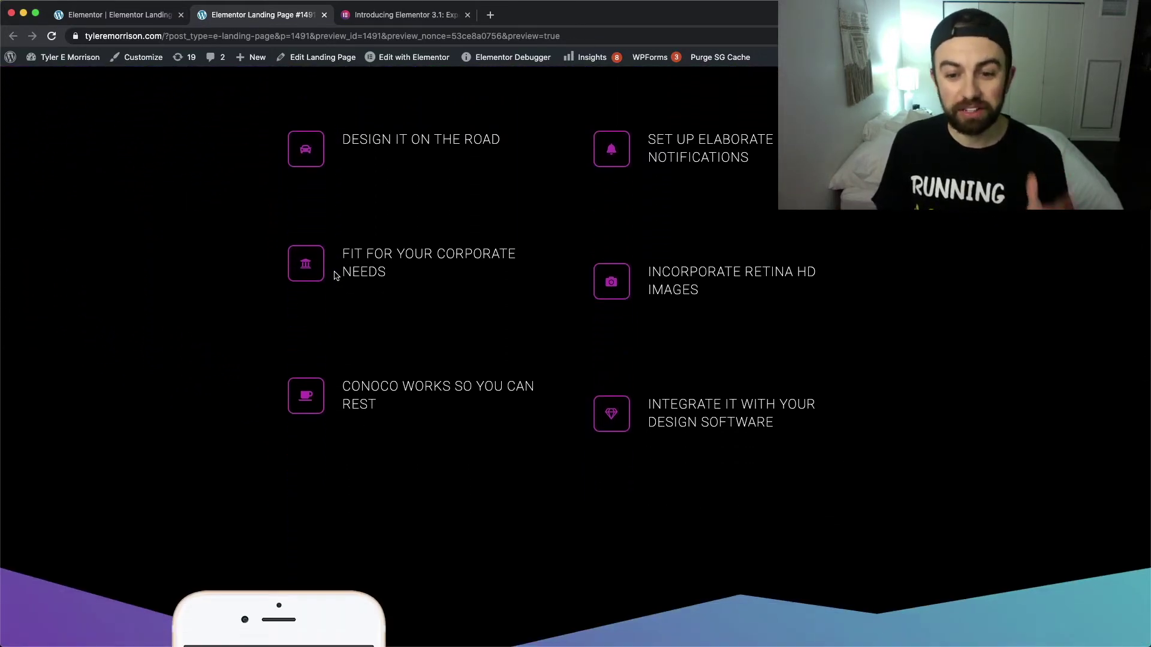
{"action": "scroll", "coordinate": [335, 276], "scroll_direction": "down", "scroll_amount": 5}
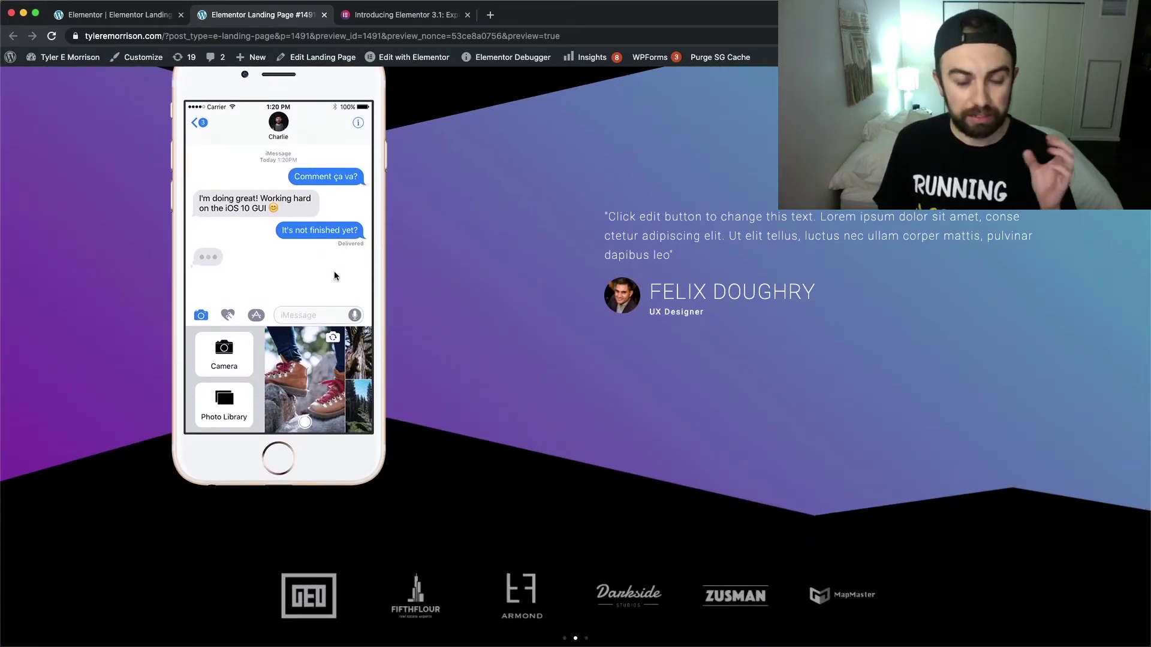
{"action": "scroll", "coordinate": [337, 272], "scroll_direction": "up", "scroll_amount": 1}
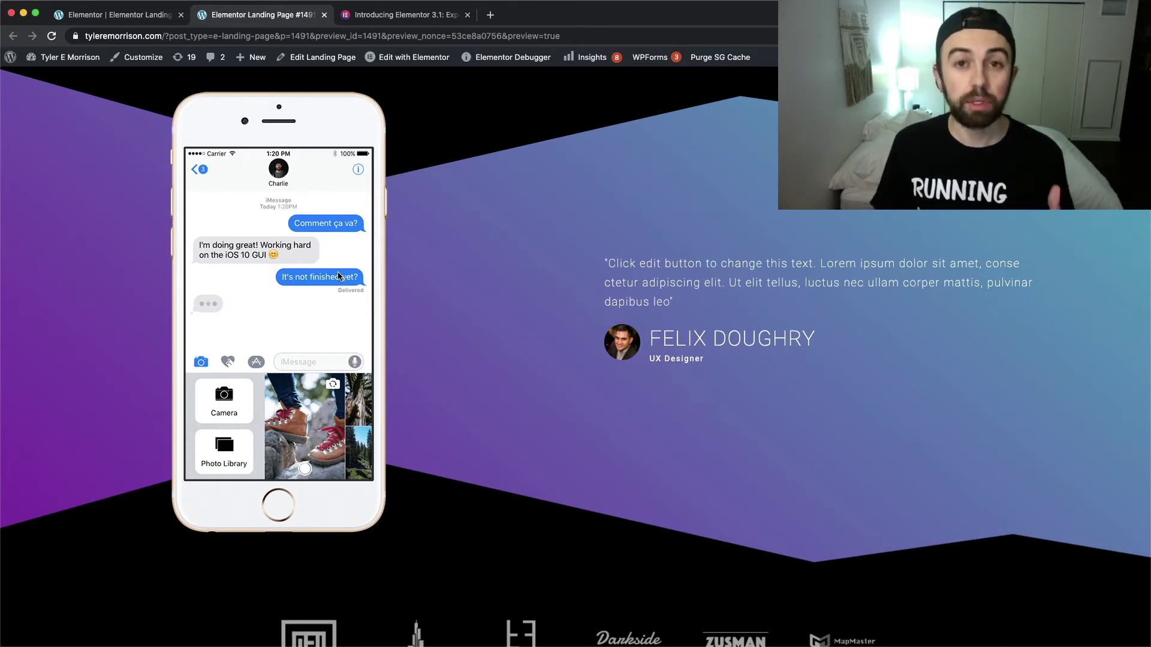
{"action": "scroll", "coordinate": [466, 310], "scroll_direction": "down", "scroll_amount": 4}
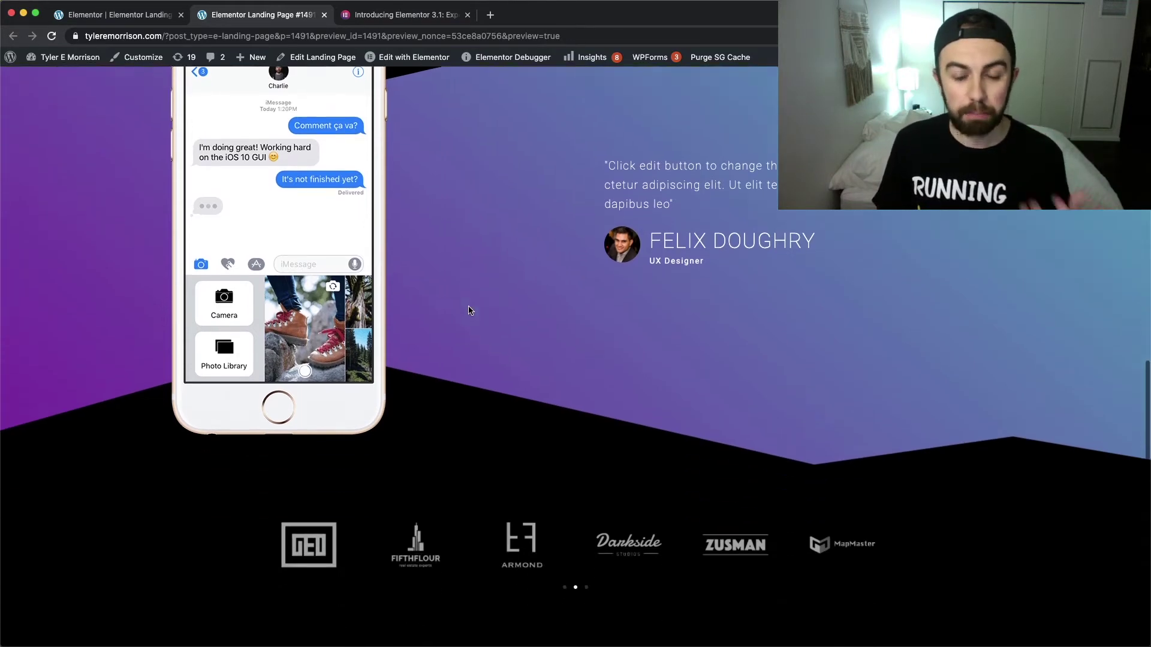
{"action": "scroll", "coordinate": [470, 311], "scroll_direction": "down", "scroll_amount": 5}
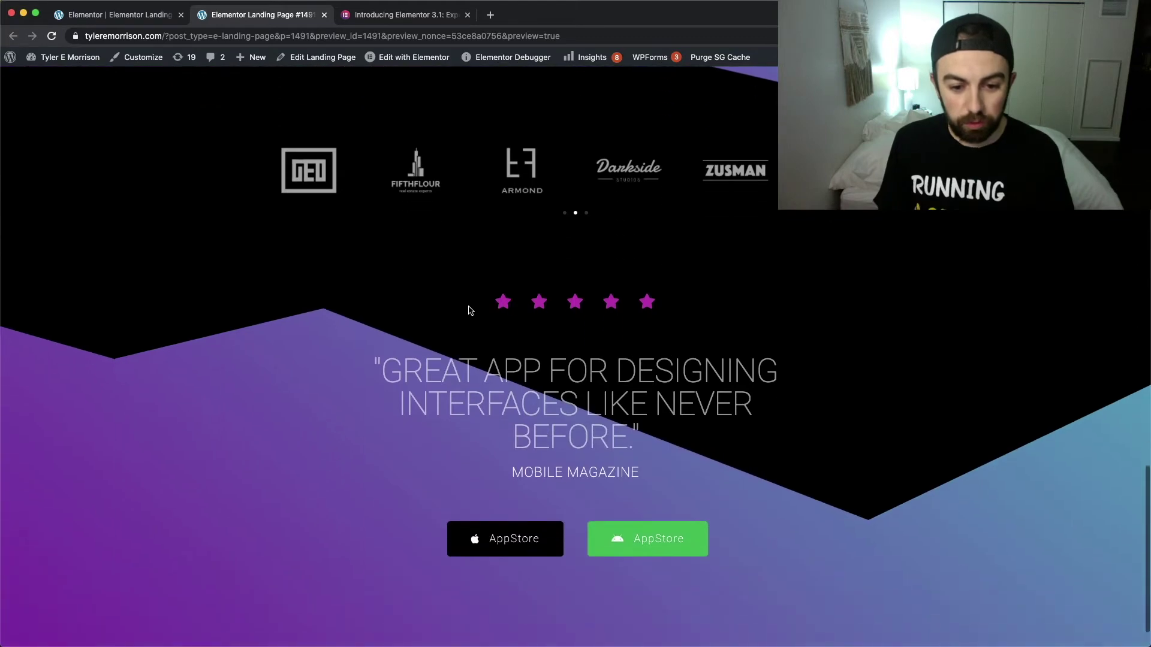
{"action": "left_click", "coordinate": [612, 502]}
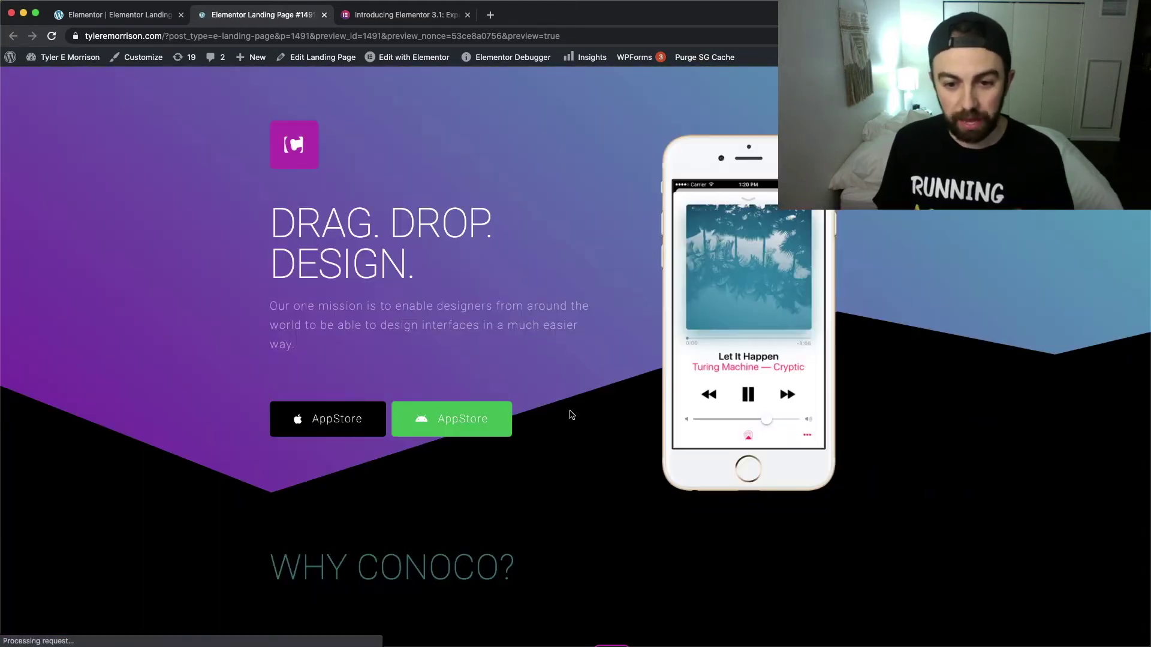
{"action": "scroll", "coordinate": [601, 354], "scroll_direction": "down", "scroll_amount": 1}
{"action": "scroll", "coordinate": [601, 354], "scroll_direction": "down", "scroll_amount": 15}
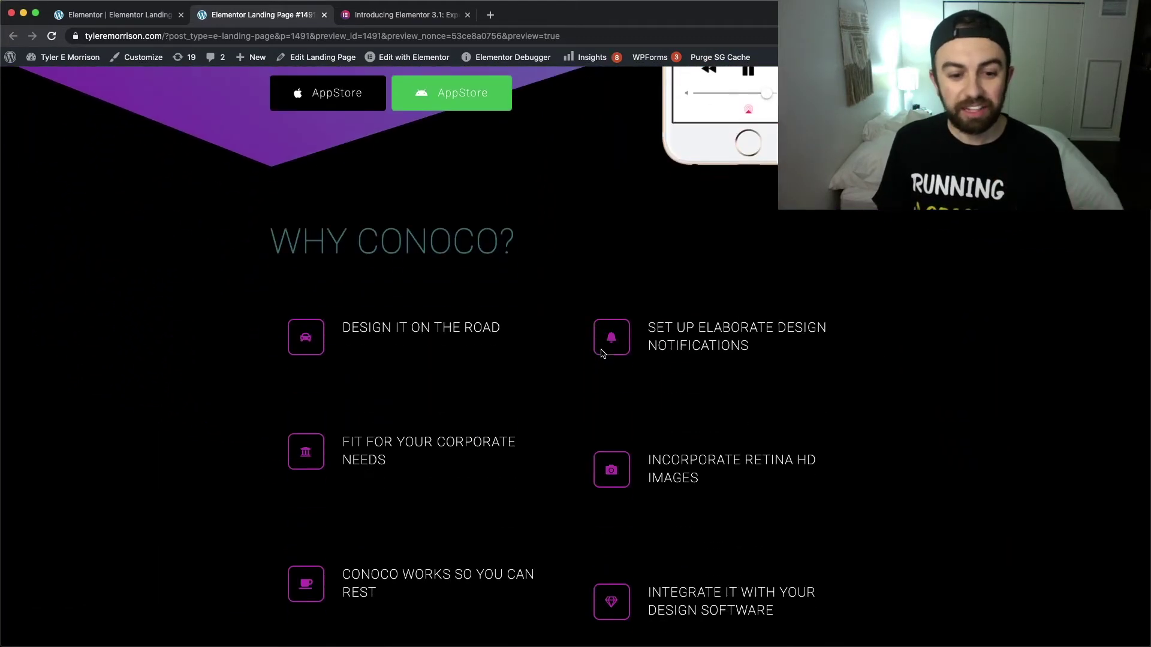
{"action": "scroll", "coordinate": [601, 354], "scroll_direction": "down", "scroll_amount": 10}
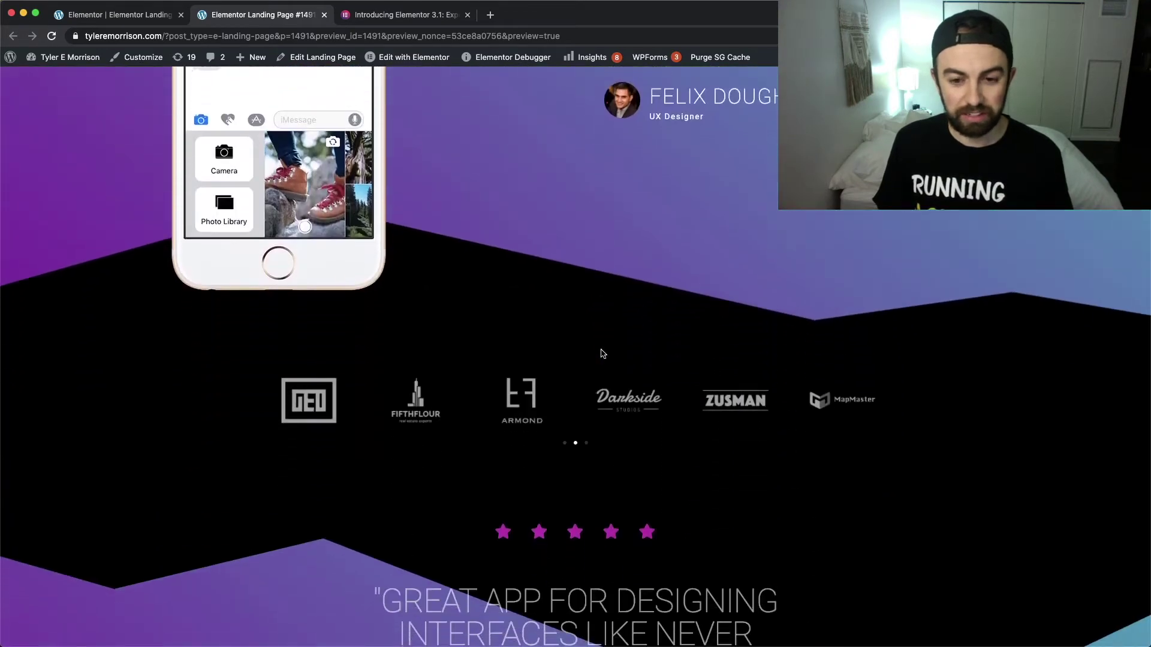
{"action": "scroll", "coordinate": [601, 351], "scroll_direction": "up", "scroll_amount": 20}
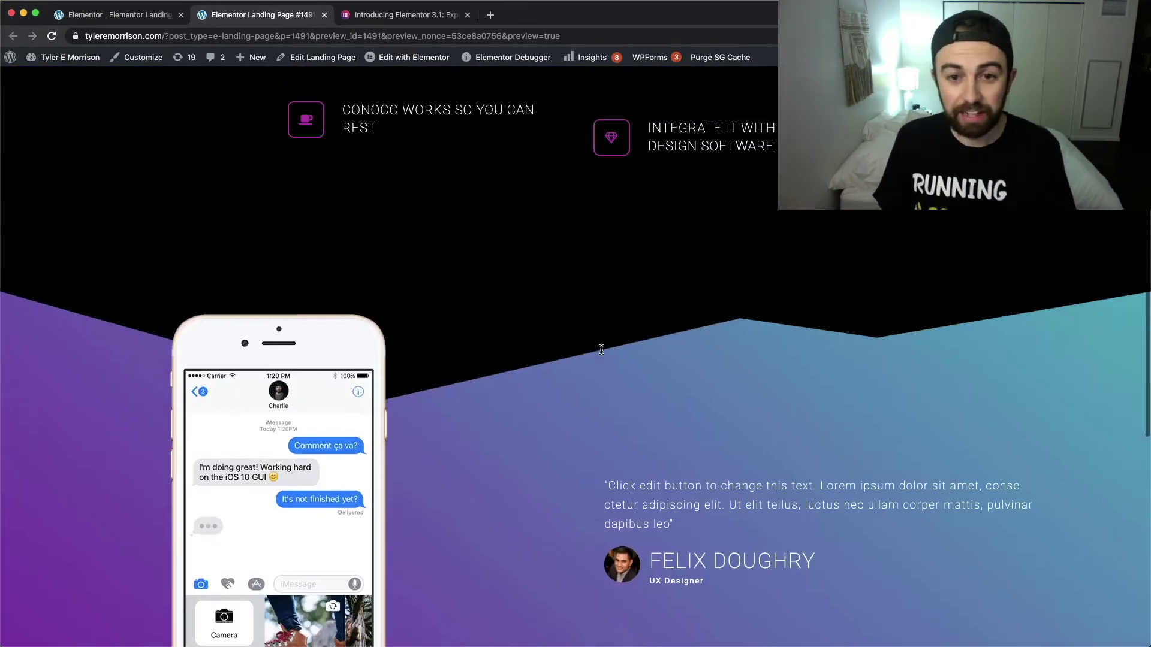
{"action": "scroll", "coordinate": [601, 354], "scroll_direction": "up", "scroll_amount": 1}
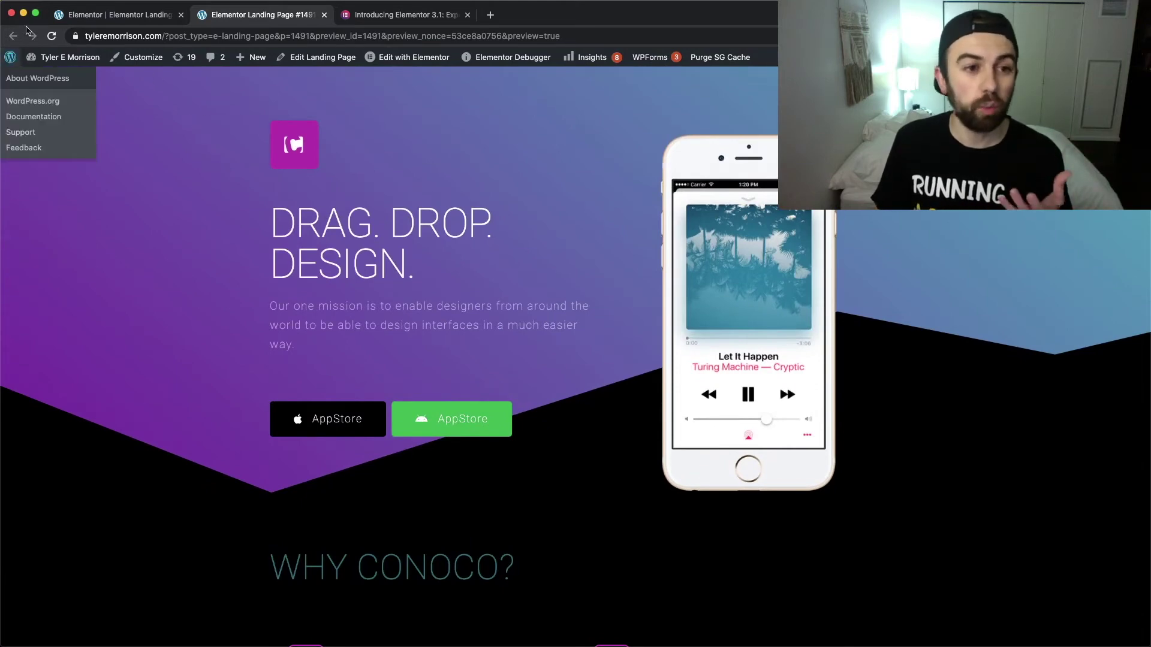
- In the editor at Desktop width, set the Apple AppStore button background to #A80E0E
{"action": "left_click", "coordinate": [146, 17]}
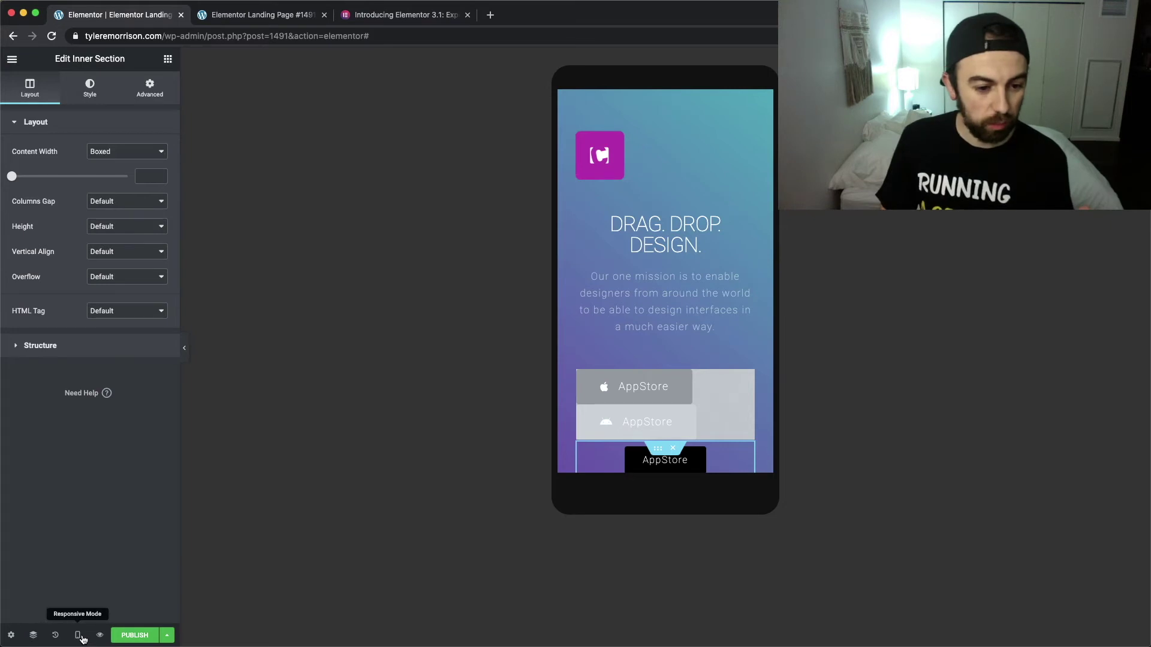
{"action": "mouse_move", "coordinate": [83, 639]}
{"action": "left_click", "coordinate": [84, 561]}
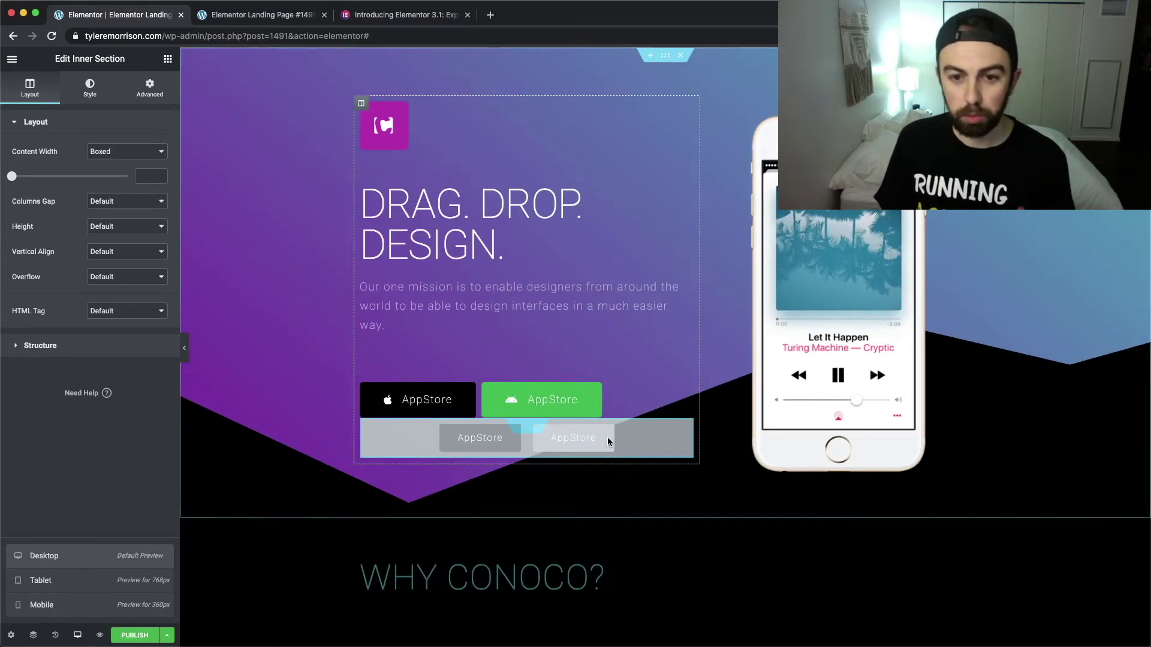
{"action": "scroll", "coordinate": [556, 266], "scroll_direction": "down", "scroll_amount": 5}
{"action": "scroll", "coordinate": [556, 267], "scroll_direction": "up", "scroll_amount": 2}
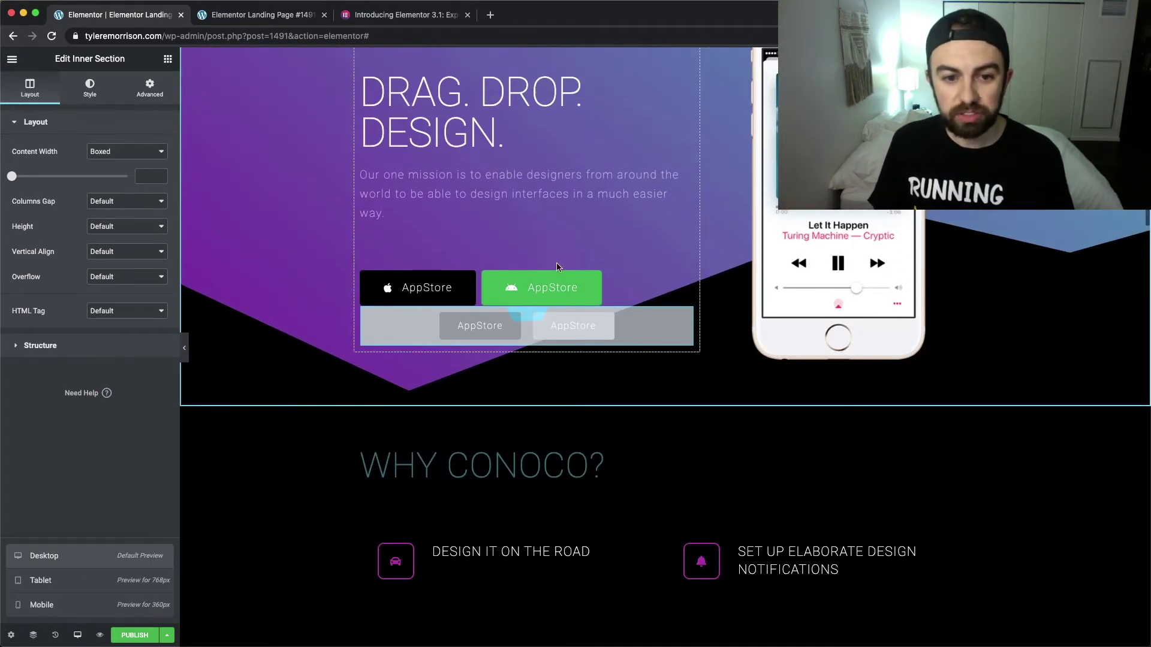
{"action": "left_click", "coordinate": [474, 280]}
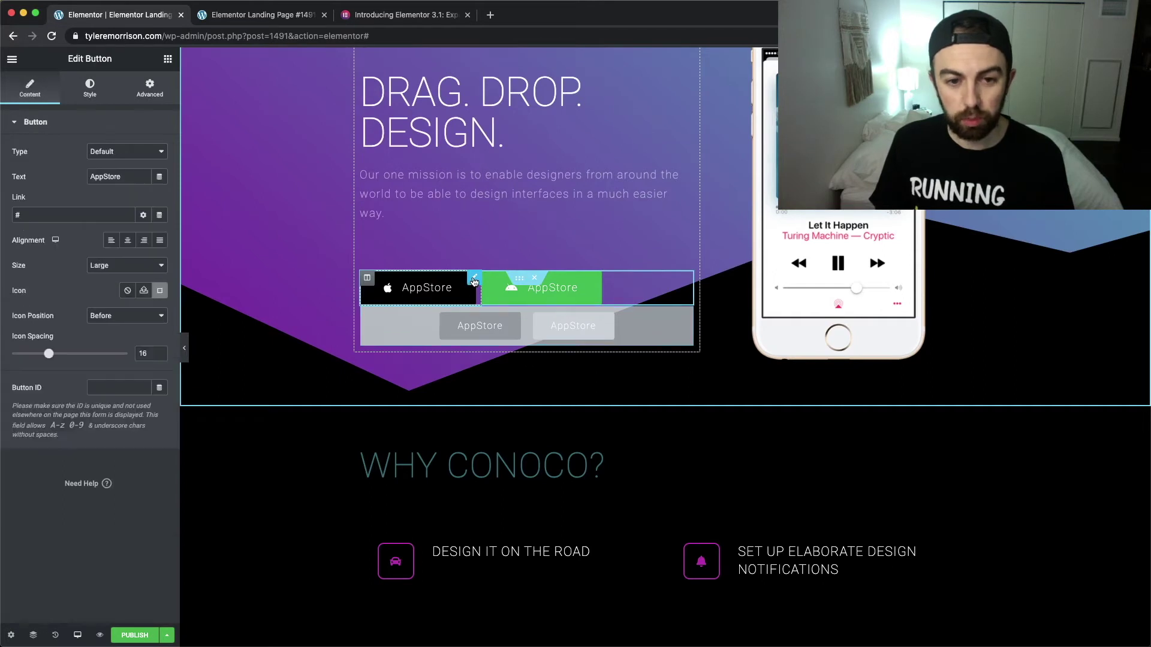
{"action": "left_click", "coordinate": [91, 90]}
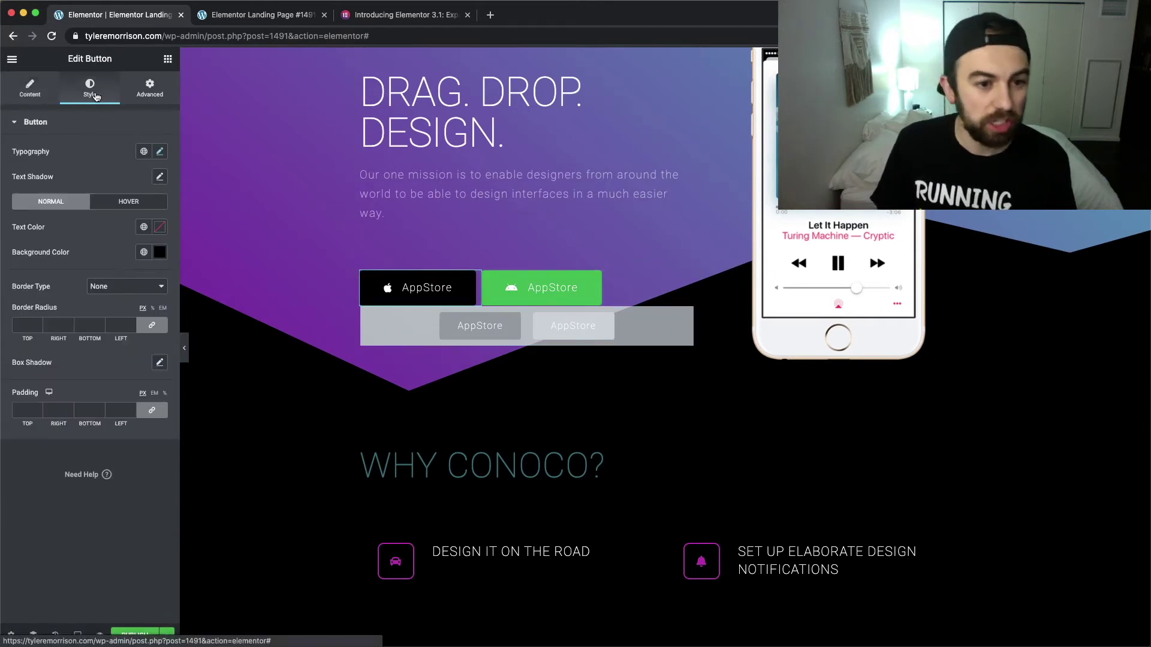
{"action": "left_click", "coordinate": [160, 252]}
{"action": "left_click_drag", "start_coordinate": [153, 335], "coordinate": [144, 331]}
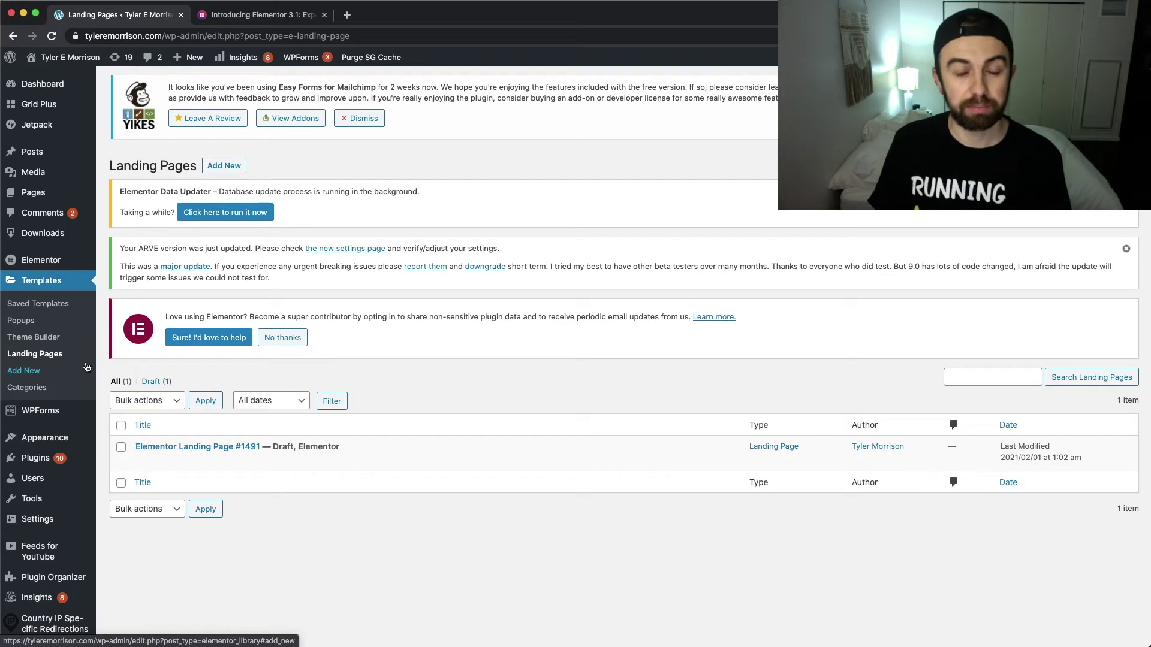
- Add a new landing page from Templates > Landing Pages to load the template library
{"action": "left_click", "coordinate": [239, 171]}
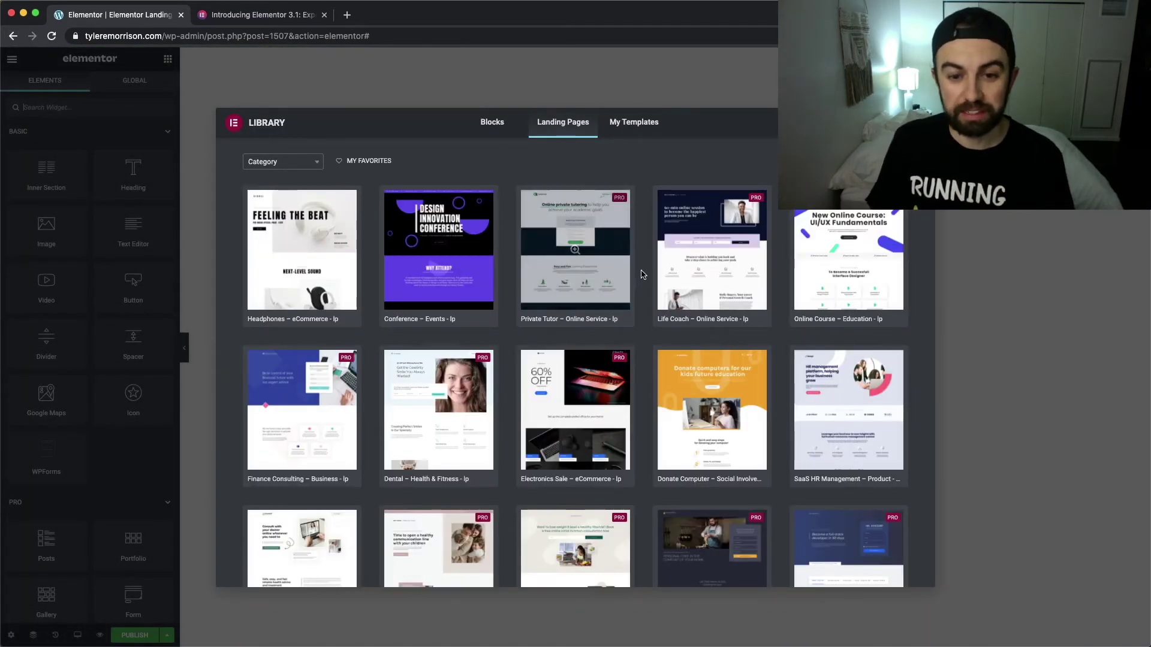
{"action": "left_click", "coordinate": [438, 250]}
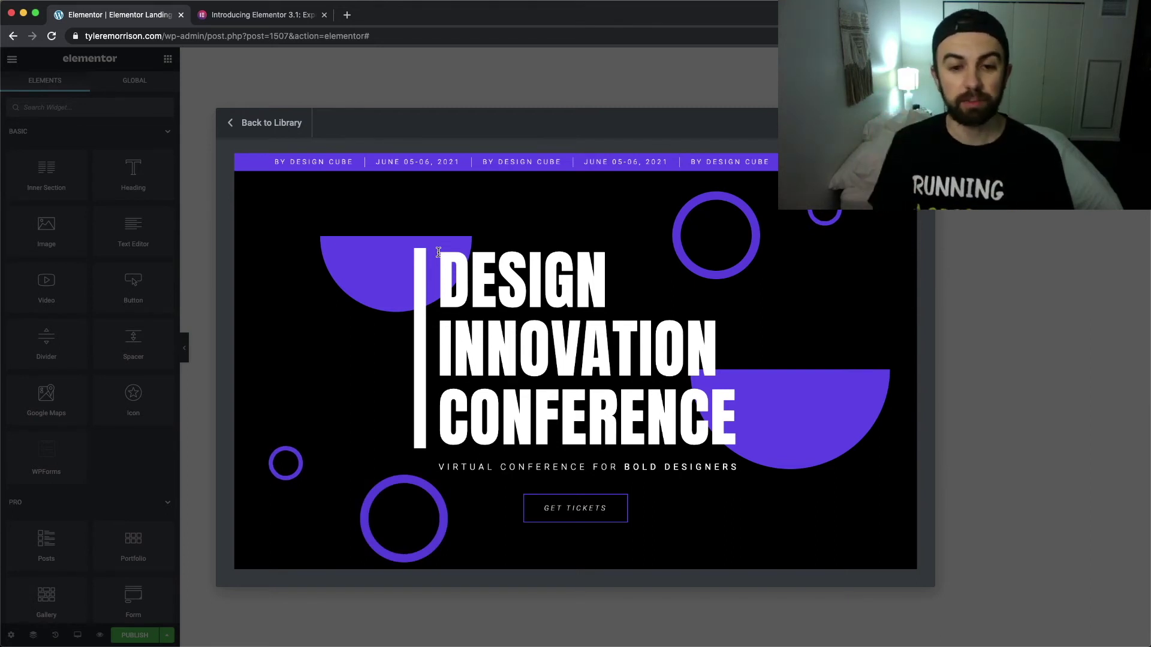
{"action": "scroll", "coordinate": [601, 264], "scroll_direction": "down", "scroll_amount": 3}
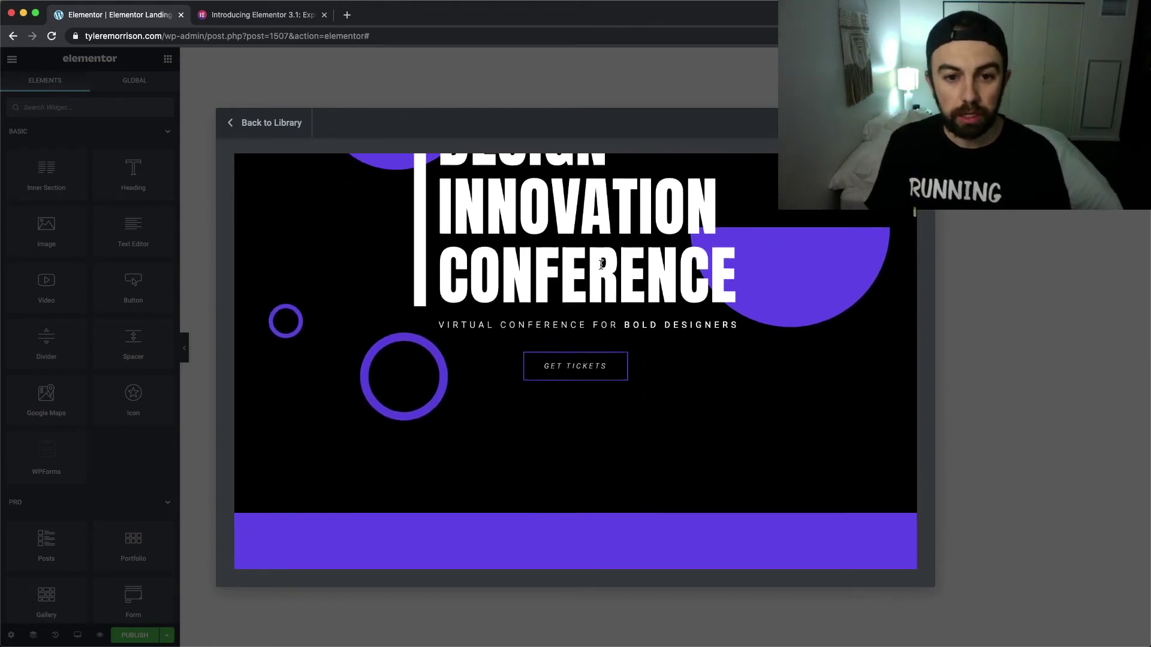
{"action": "scroll", "coordinate": [601, 265], "scroll_direction": "down", "scroll_amount": 3}
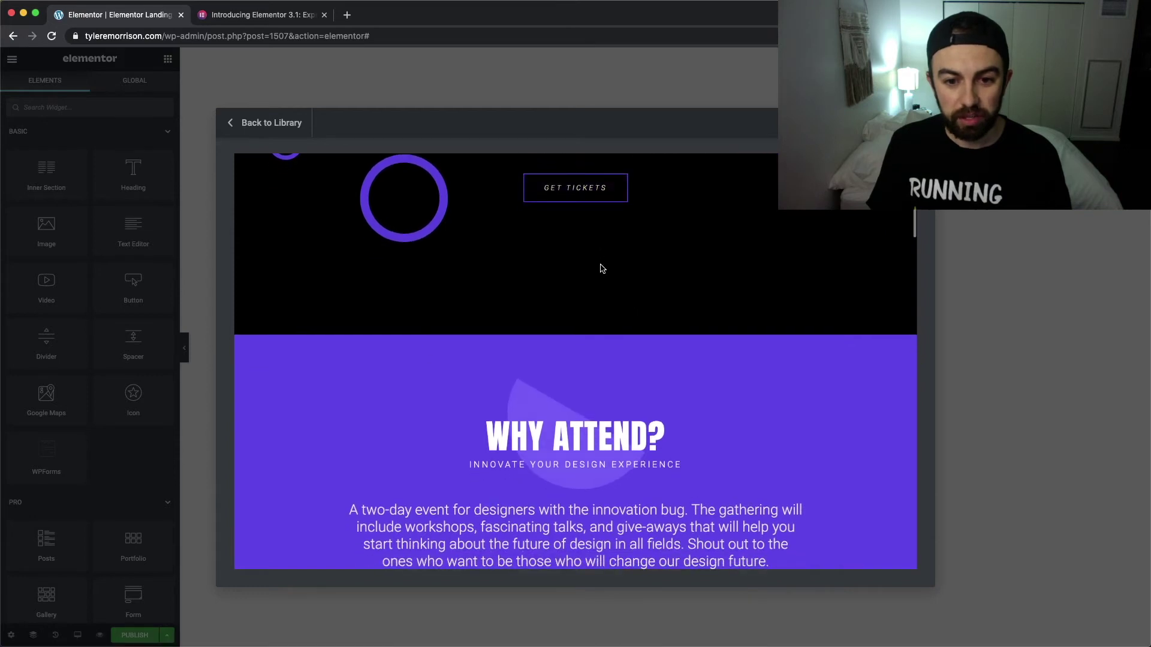
{"action": "scroll", "coordinate": [599, 267], "scroll_direction": "up", "scroll_amount": 2}
{"action": "scroll", "coordinate": [601, 268], "scroll_direction": "up", "scroll_amount": 3}
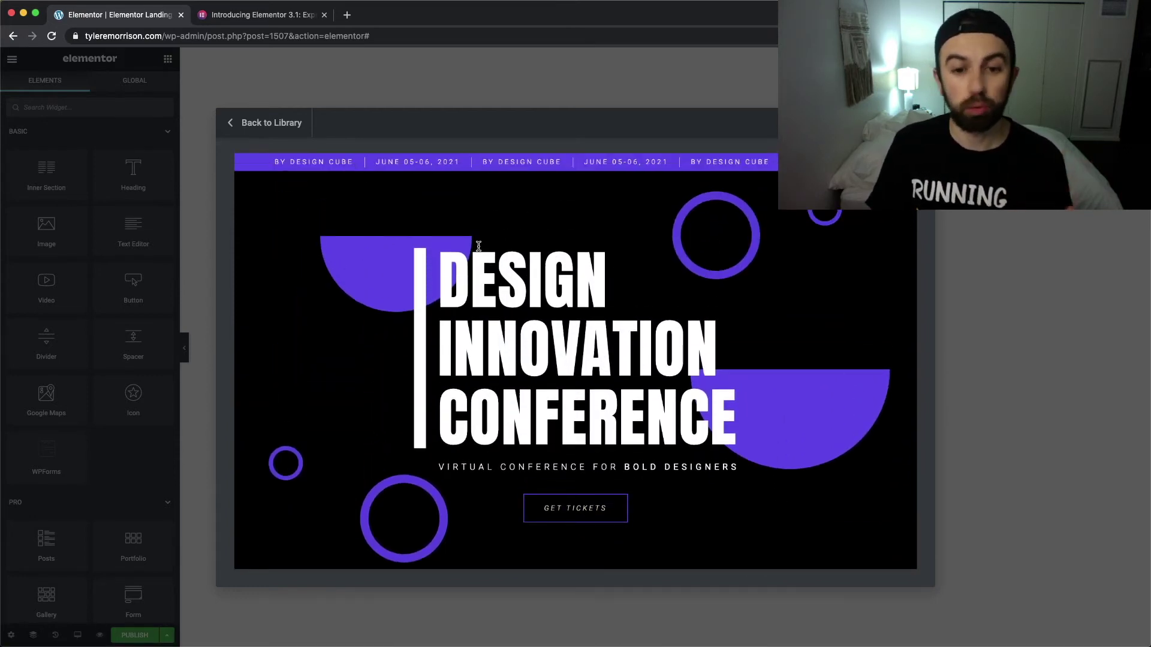
{"action": "scroll", "coordinate": [479, 246], "scroll_direction": "down", "scroll_amount": 4}
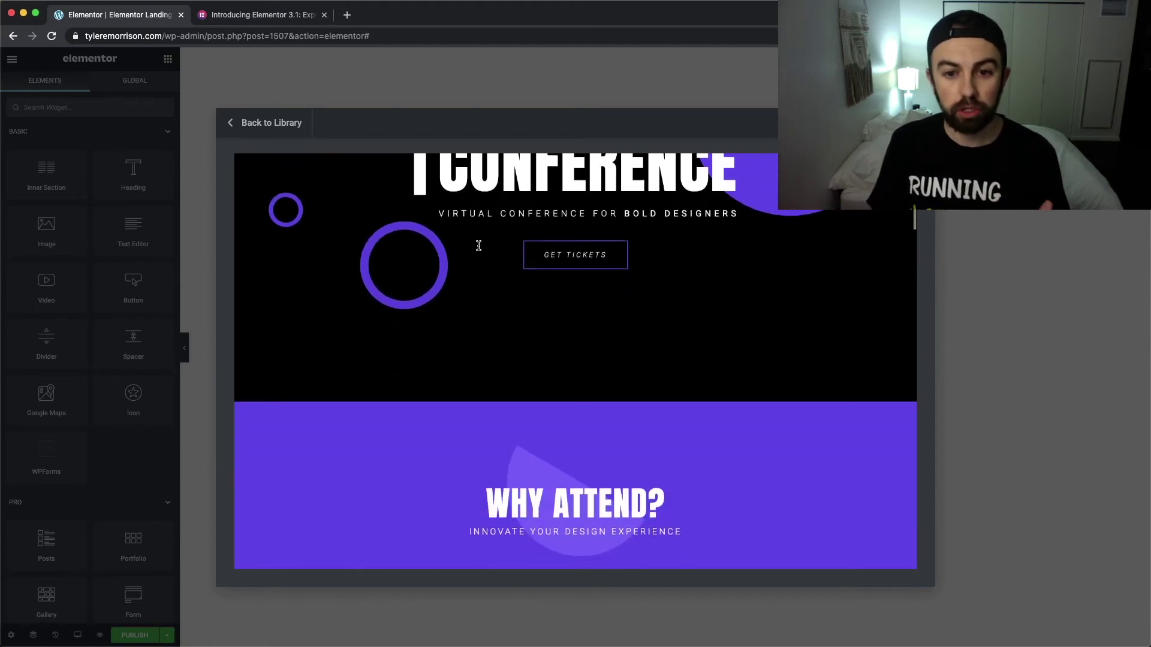
{"action": "scroll", "coordinate": [478, 246], "scroll_direction": "down", "scroll_amount": 3}
{"action": "scroll", "coordinate": [478, 247], "scroll_direction": "up", "scroll_amount": 5}
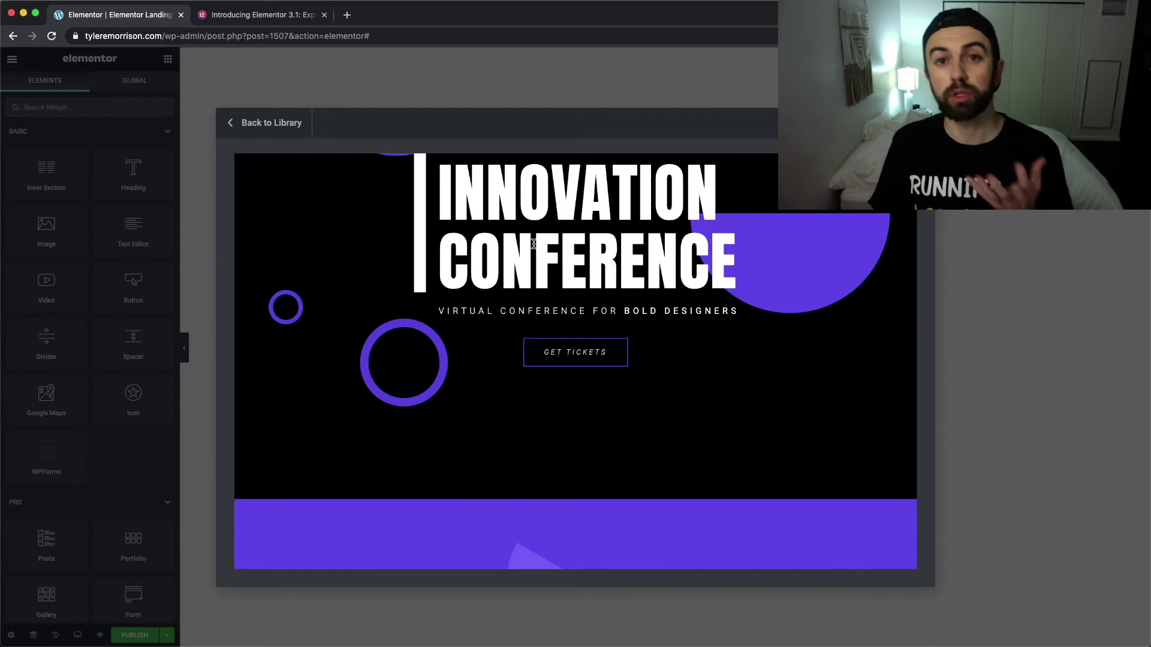
{"action": "scroll", "coordinate": [533, 252], "scroll_direction": "down", "scroll_amount": 12}
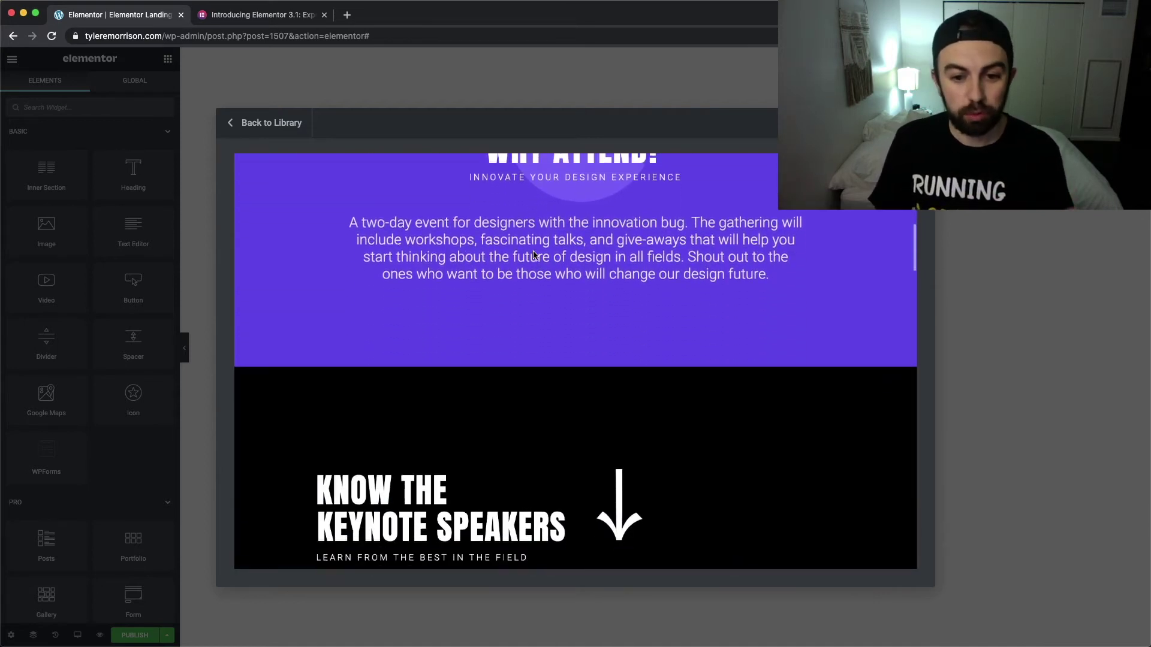
{"action": "scroll", "coordinate": [535, 255], "scroll_direction": "down", "scroll_amount": 7}
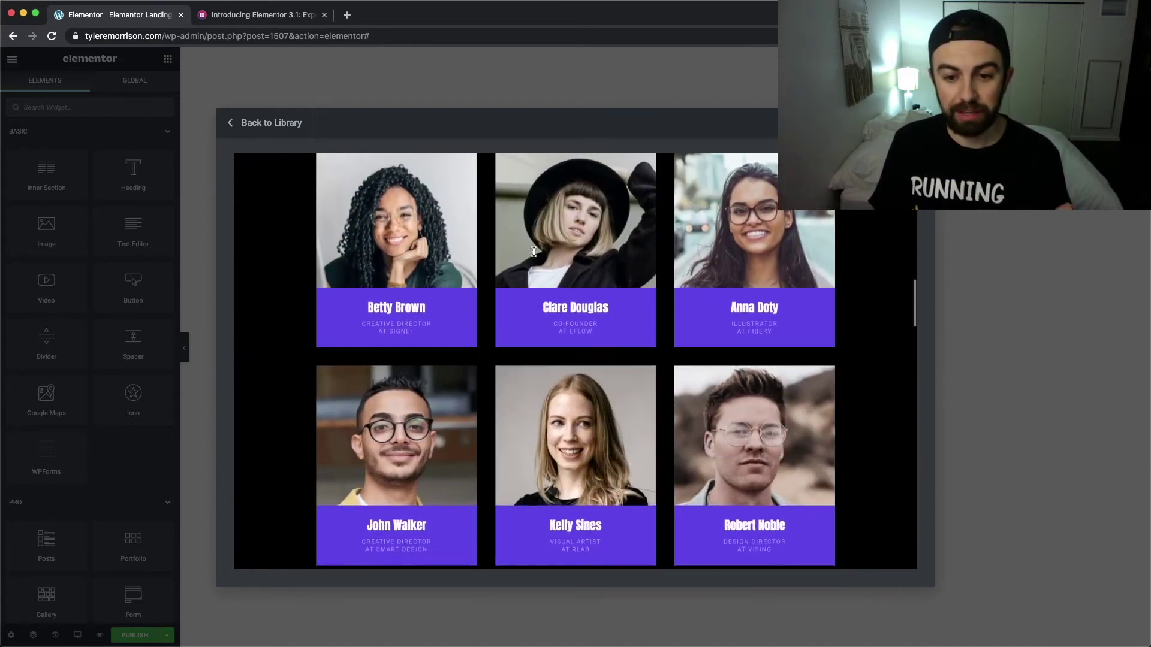
{"action": "scroll", "coordinate": [534, 252], "scroll_direction": "down", "scroll_amount": 10}
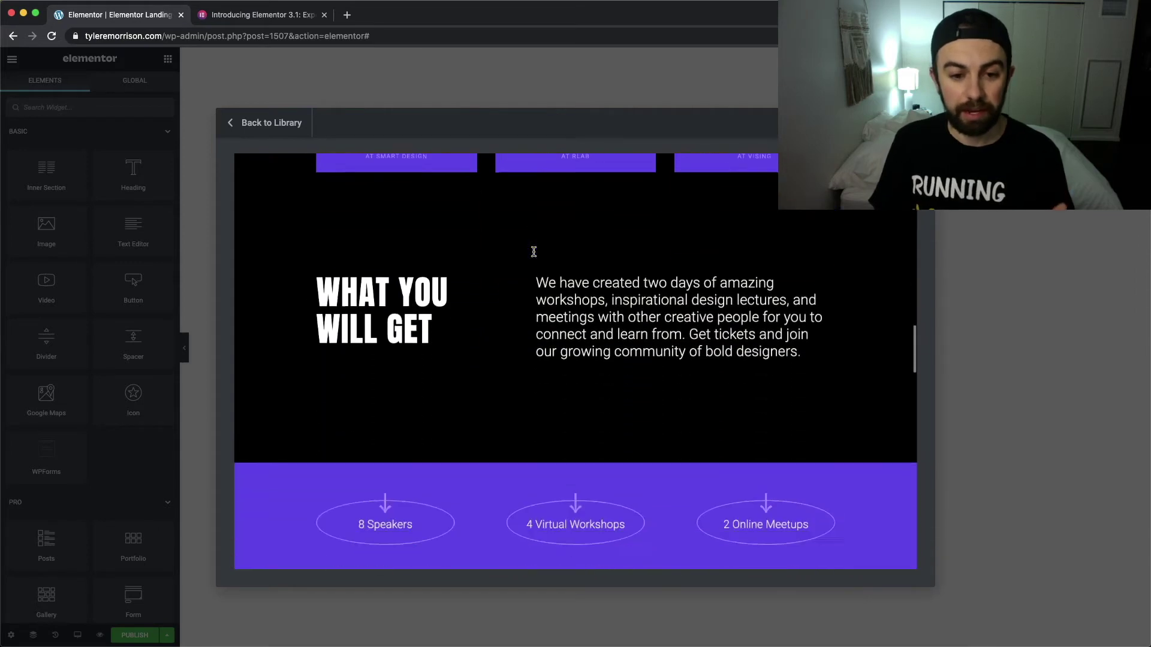
{"action": "scroll", "coordinate": [534, 252], "scroll_direction": "down", "scroll_amount": 2}
{"action": "left_click", "coordinate": [271, 122]}
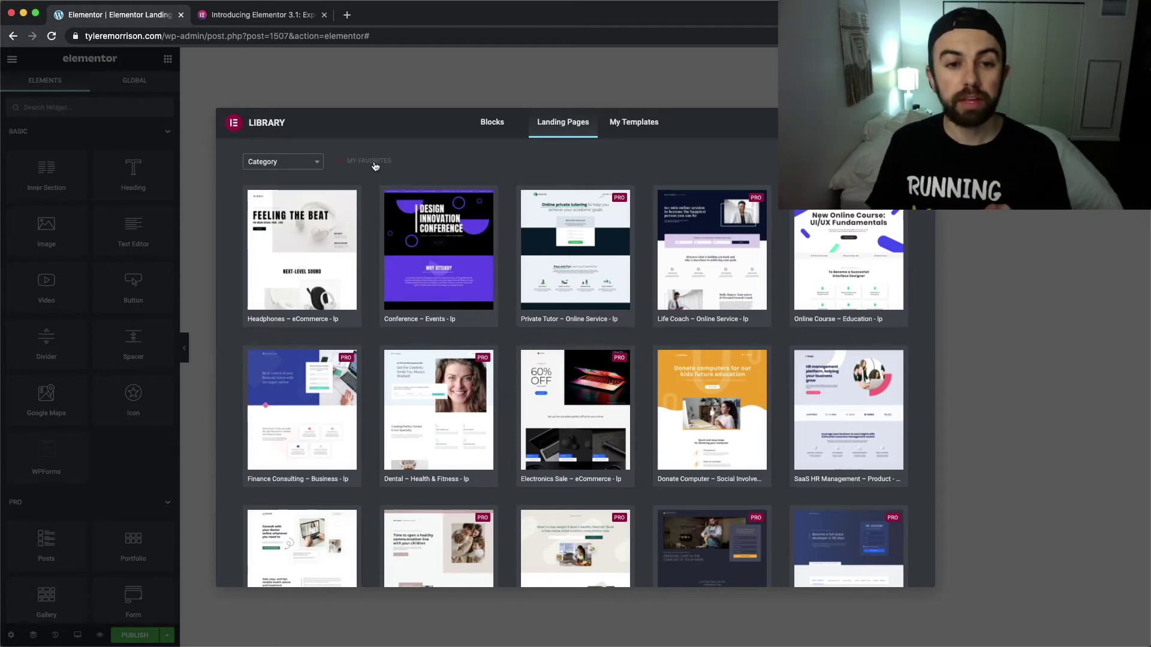
- Filter to My Favorites, unfavorite the Headphones template, then show all templates again
{"action": "left_click", "coordinate": [375, 163]}
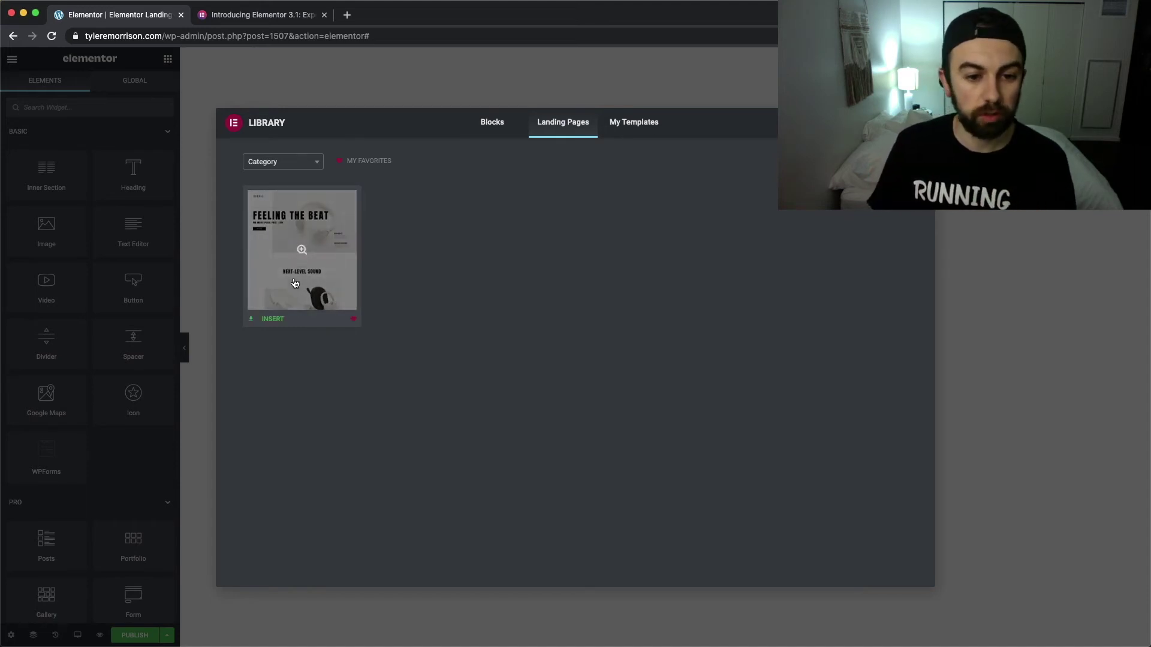
{"action": "left_click", "coordinate": [361, 163]}
{"action": "left_click", "coordinate": [373, 163]}
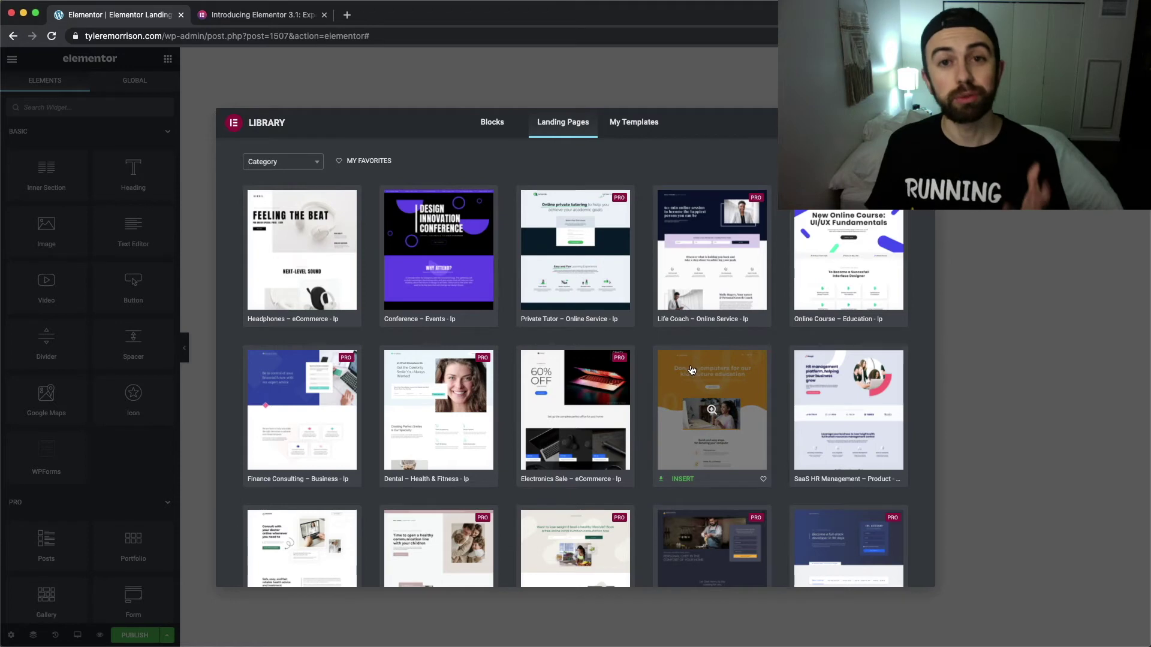
- Scroll the template grid and open the Luxury Homes ocean view template preview
{"action": "scroll", "coordinate": [707, 369], "scroll_direction": "down", "scroll_amount": 5}
{"action": "scroll", "coordinate": [697, 372], "scroll_direction": "down", "scroll_amount": 10}
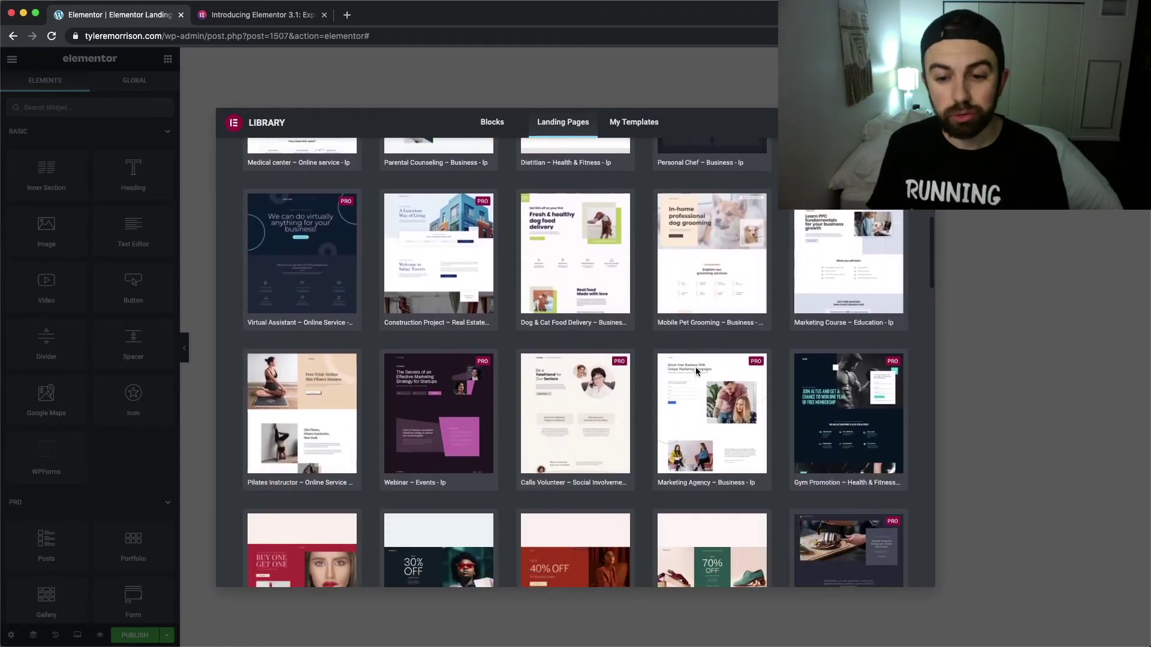
{"action": "scroll", "coordinate": [697, 372], "scroll_direction": "down", "scroll_amount": 4}
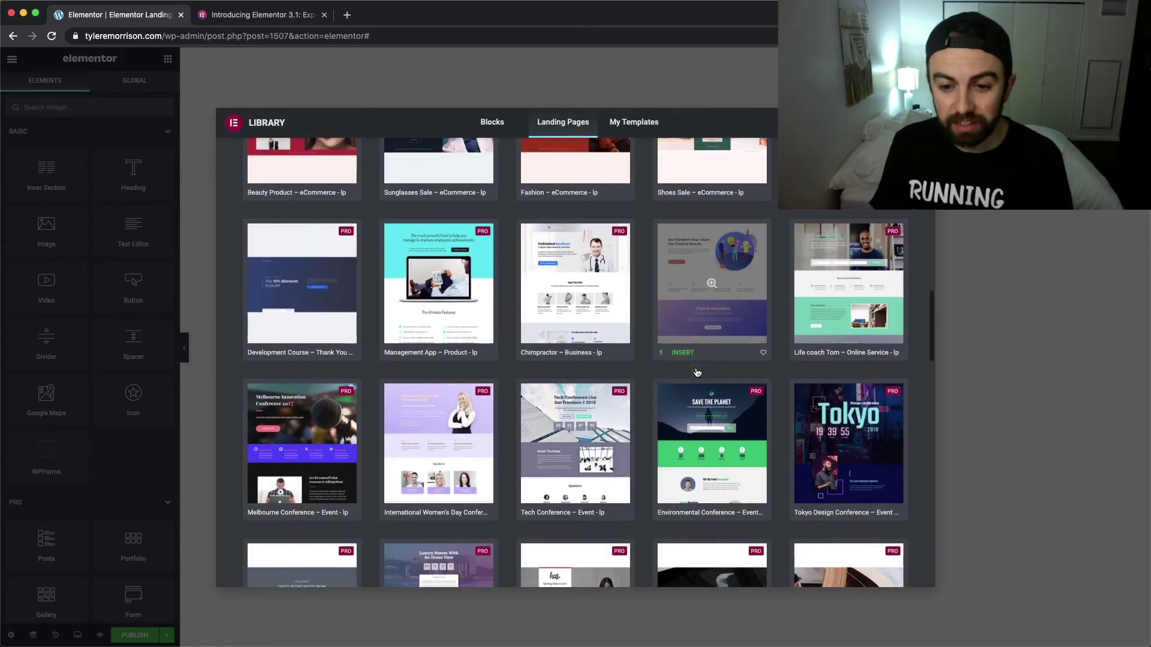
{"action": "scroll", "coordinate": [697, 372], "scroll_direction": "down", "scroll_amount": 2}
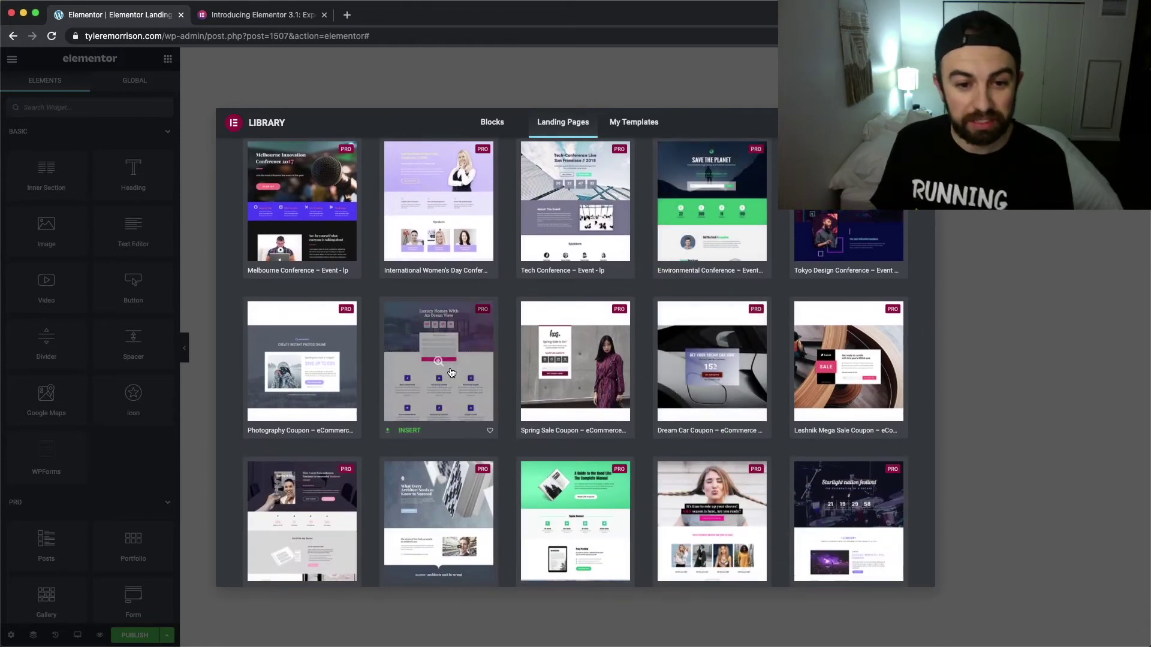
{"action": "left_click", "coordinate": [458, 352]}
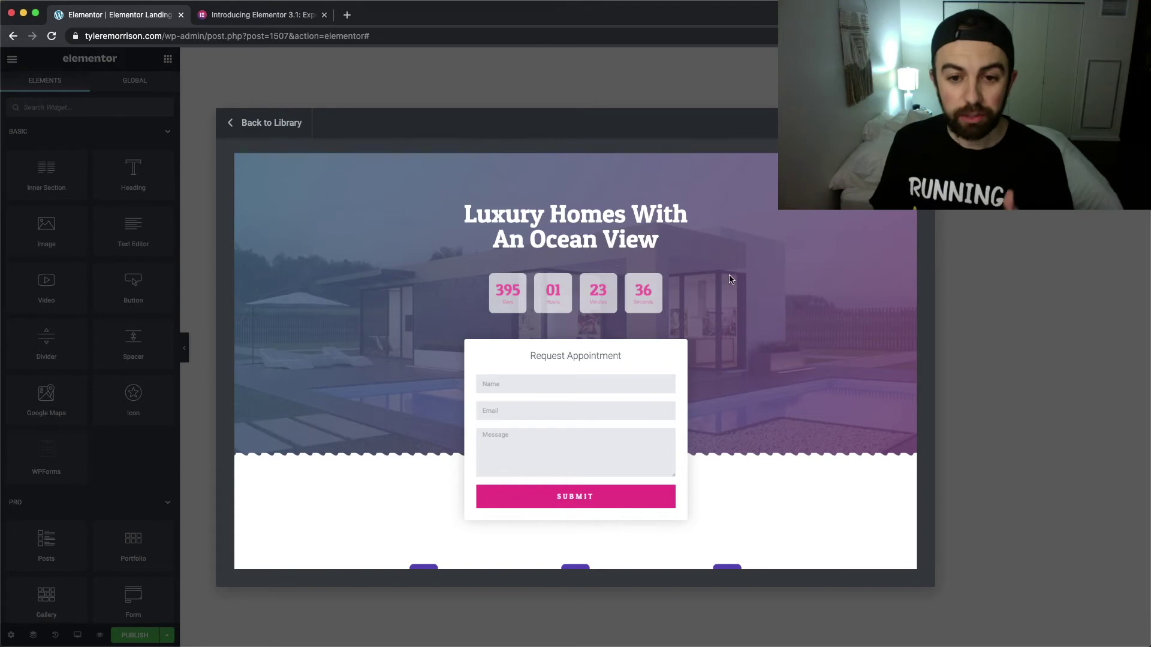
- Scroll through the Luxury Homes preview, including the Request Appointment form and 'Near a secluded forest' features
{"action": "scroll", "coordinate": [738, 264], "scroll_direction": "down", "scroll_amount": 1}
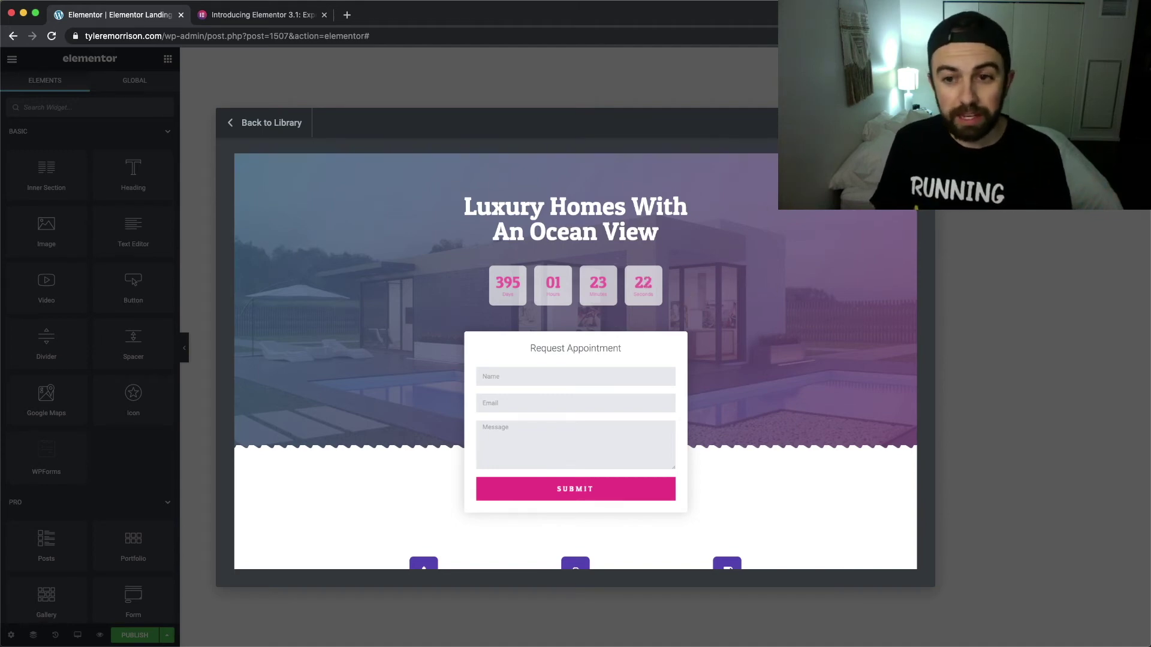
{"action": "scroll", "coordinate": [815, 268], "scroll_direction": "down", "scroll_amount": 3}
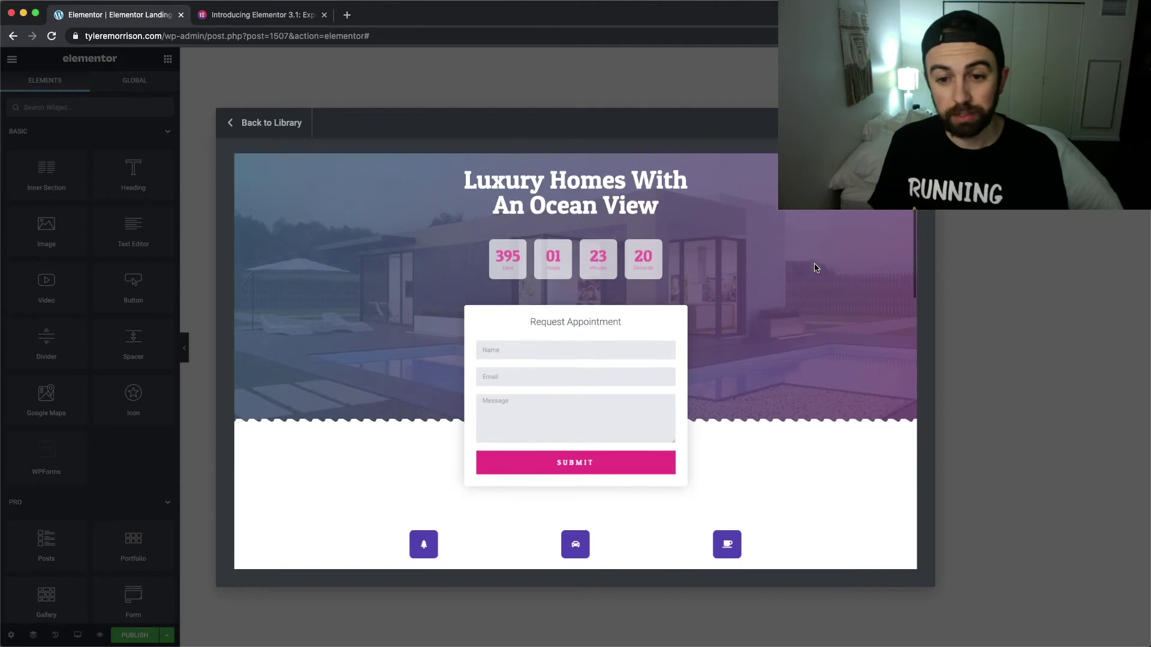
{"action": "scroll", "coordinate": [815, 268], "scroll_direction": "down", "scroll_amount": 2}
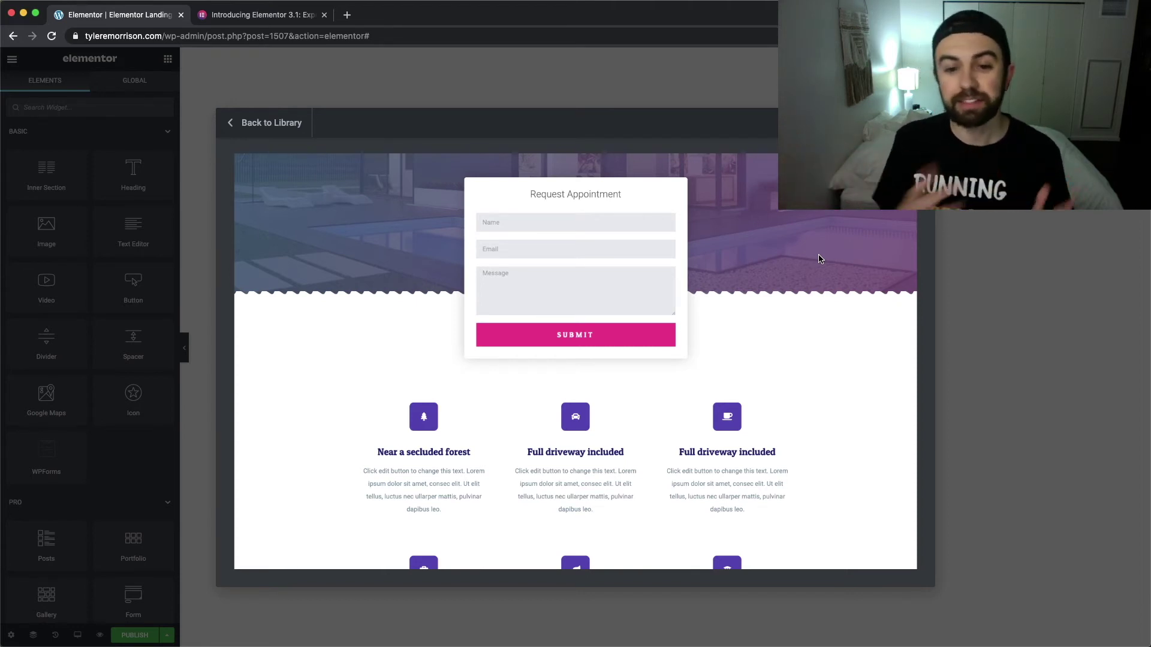
{"action": "scroll", "coordinate": [831, 220], "scroll_direction": "down", "scroll_amount": 5}
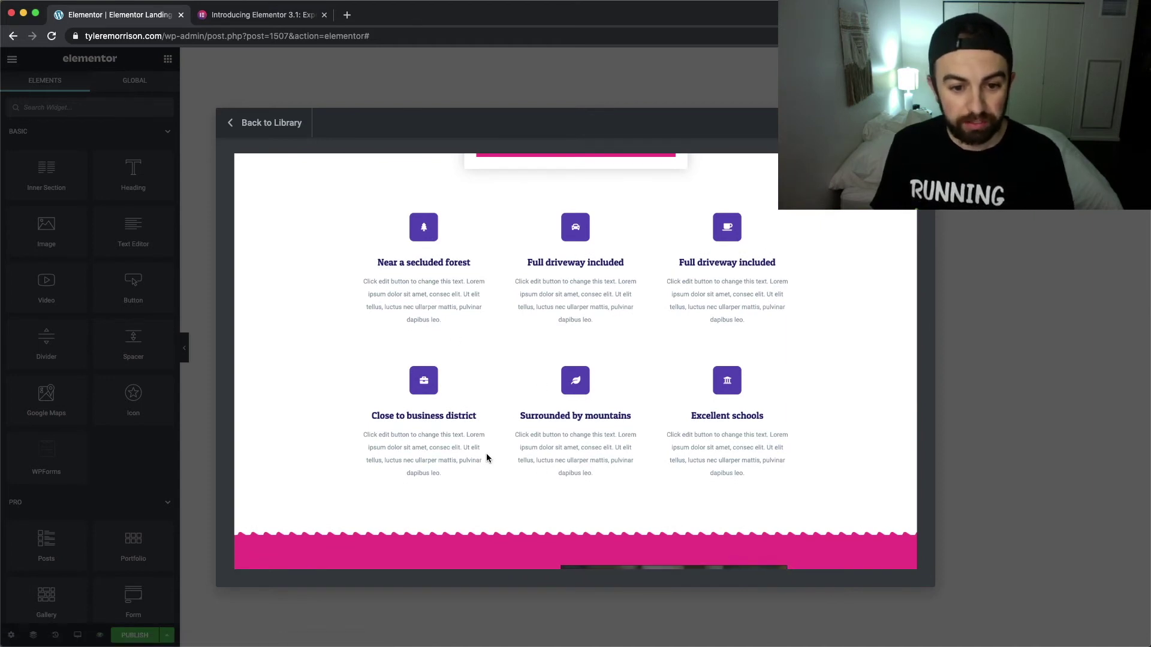
{"action": "scroll", "coordinate": [685, 289], "scroll_direction": "up", "scroll_amount": 5}
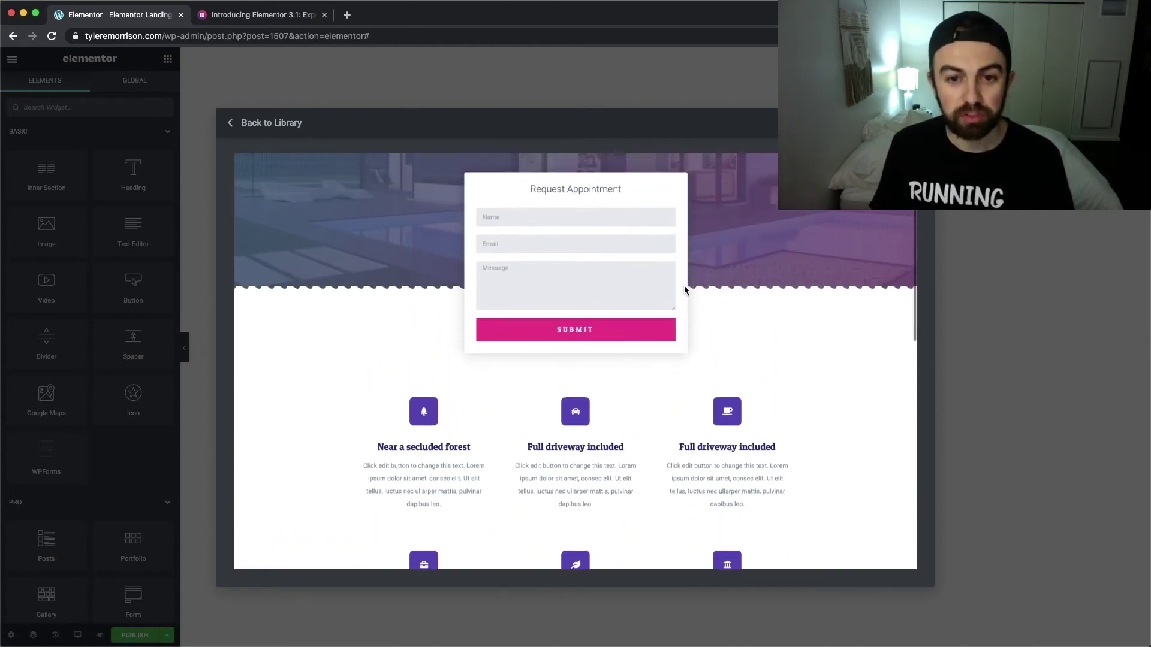
{"action": "scroll", "coordinate": [584, 320], "scroll_direction": "up", "scroll_amount": 4}
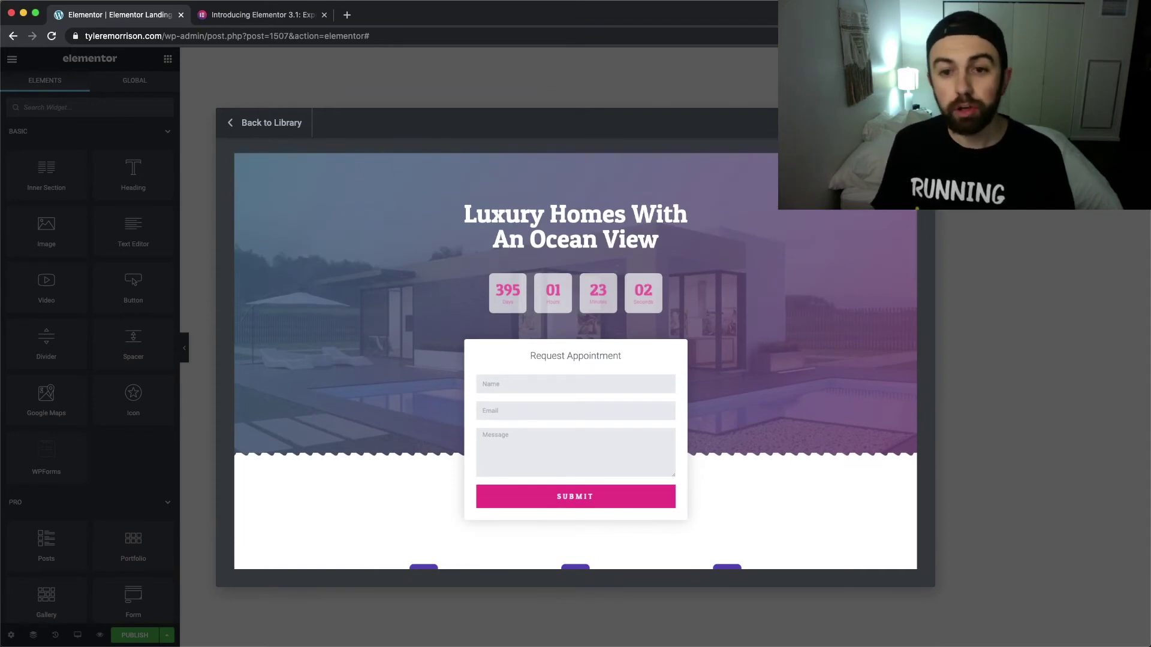
{"action": "scroll", "coordinate": [875, 253], "scroll_direction": "down", "scroll_amount": 5}
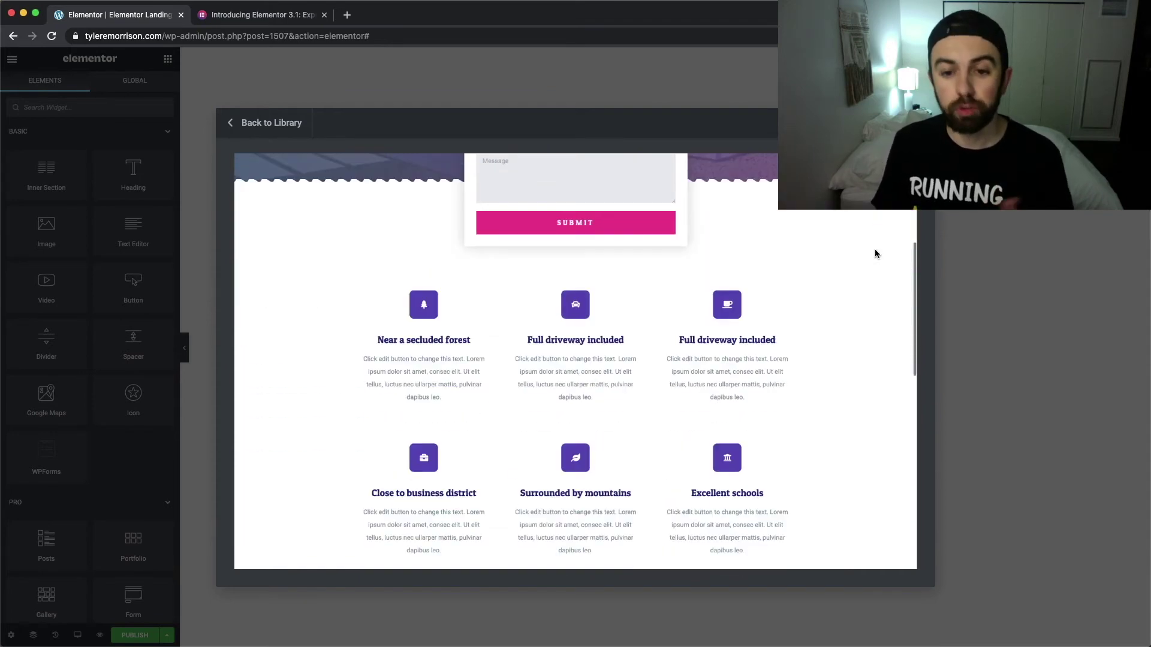
{"action": "scroll", "coordinate": [875, 253], "scroll_direction": "down", "scroll_amount": 10}
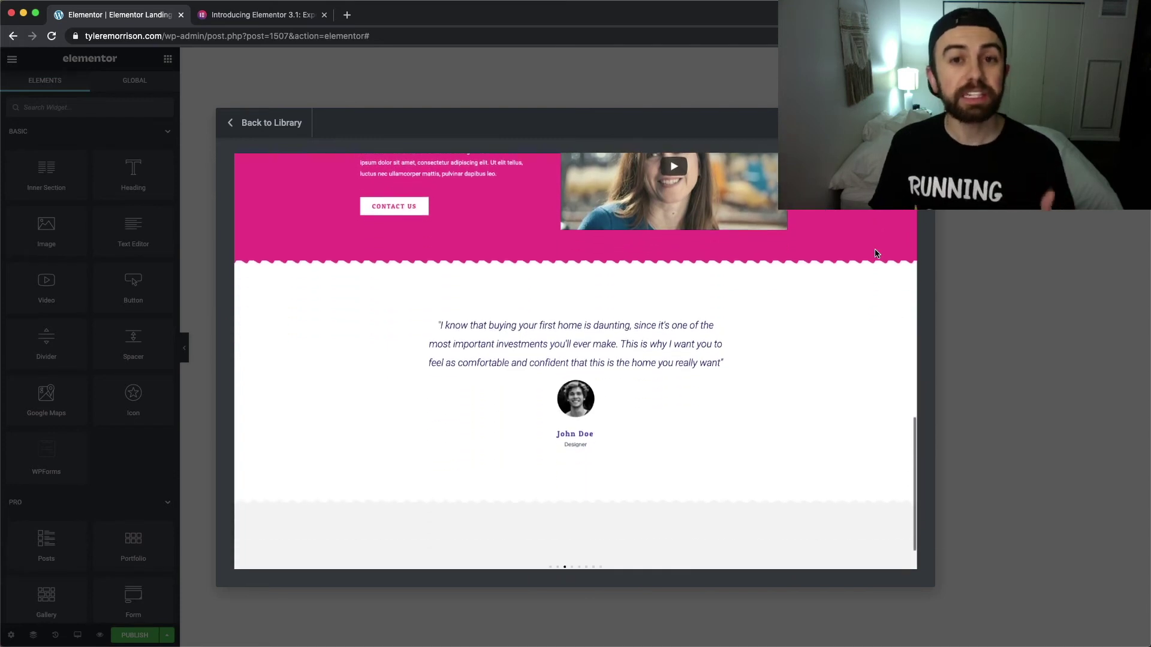
{"action": "scroll", "coordinate": [875, 254], "scroll_direction": "down", "scroll_amount": 2}
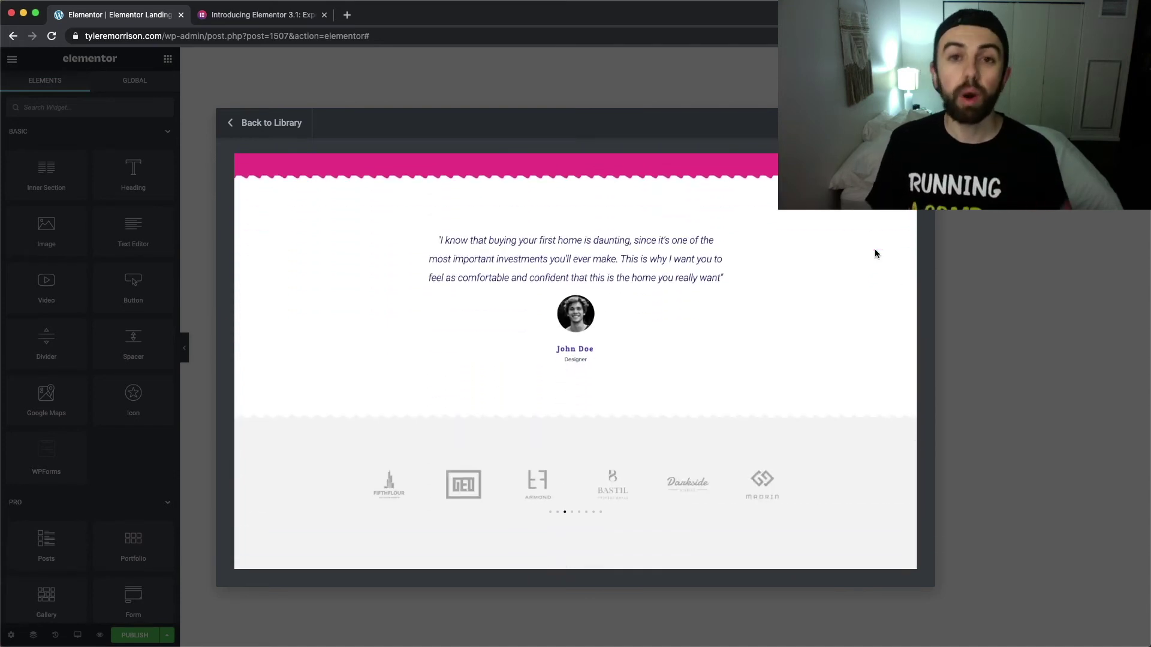
{"action": "scroll", "coordinate": [875, 252], "scroll_direction": "up", "scroll_amount": 6}
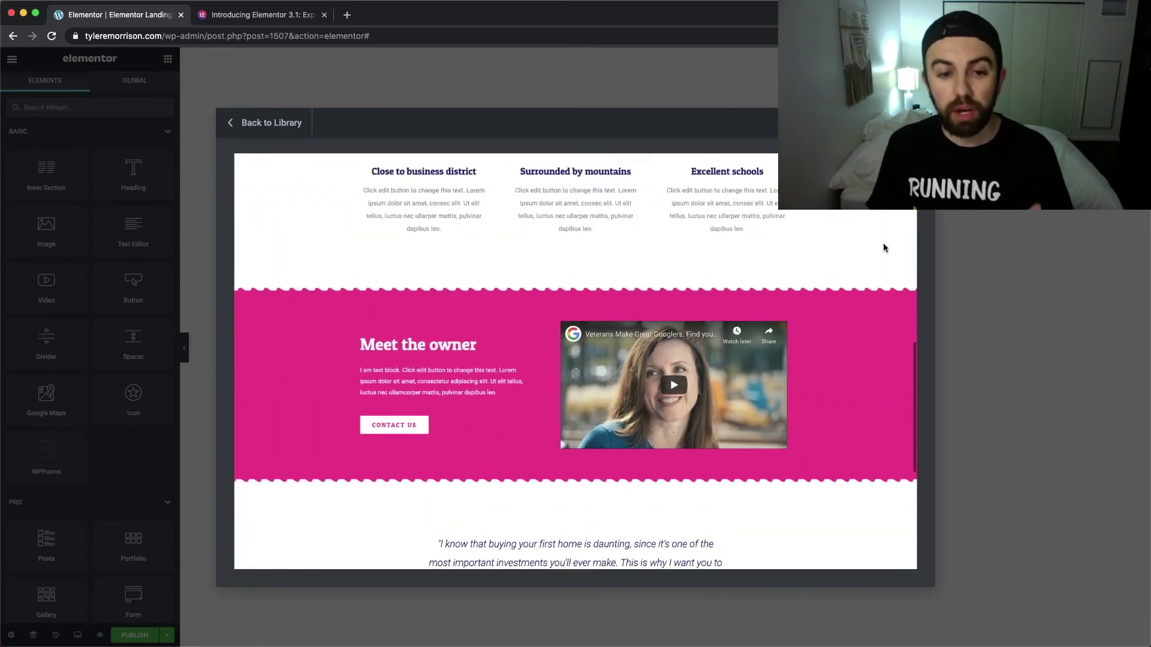
{"action": "scroll", "coordinate": [883, 247], "scroll_direction": "up", "scroll_amount": 9}
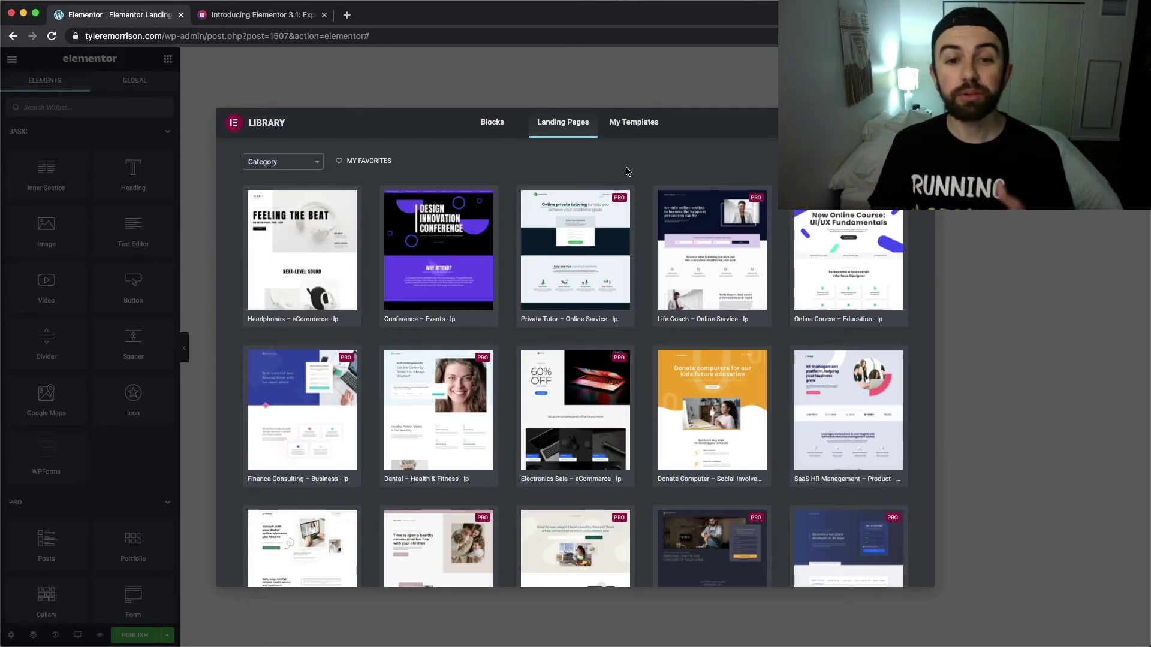
- Close the template library and exit the Elementor editor to the WordPress dashboard
{"action": "scroll", "coordinate": [628, 172], "scroll_direction": "down", "scroll_amount": 6}
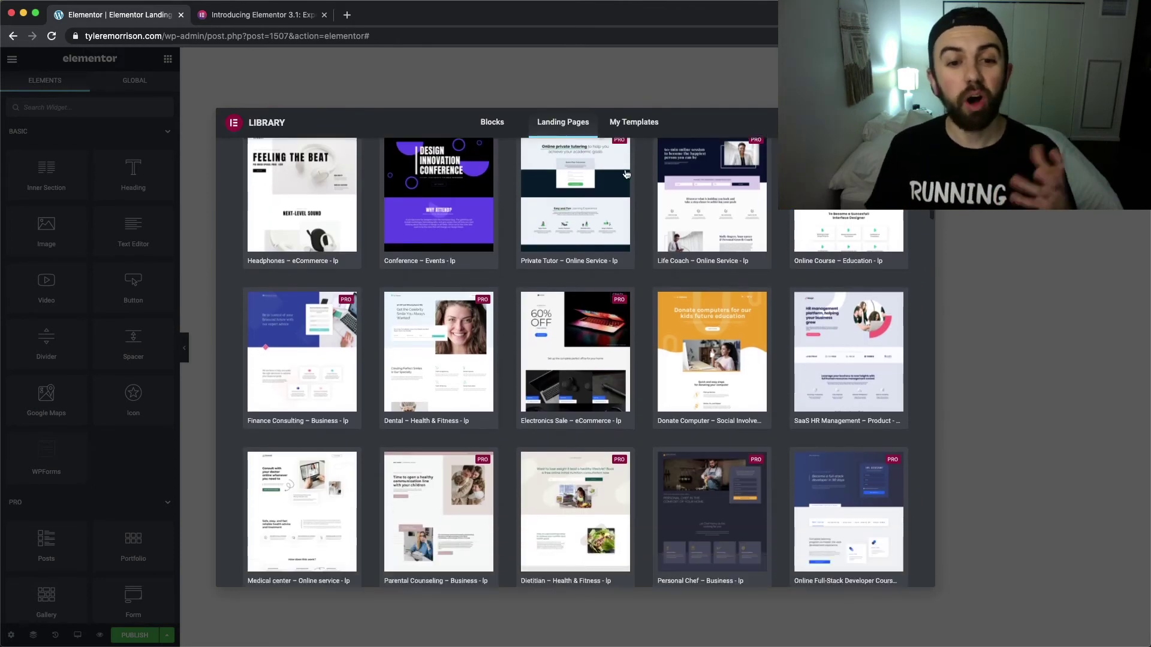
{"action": "scroll", "coordinate": [627, 172], "scroll_direction": "down", "scroll_amount": 5}
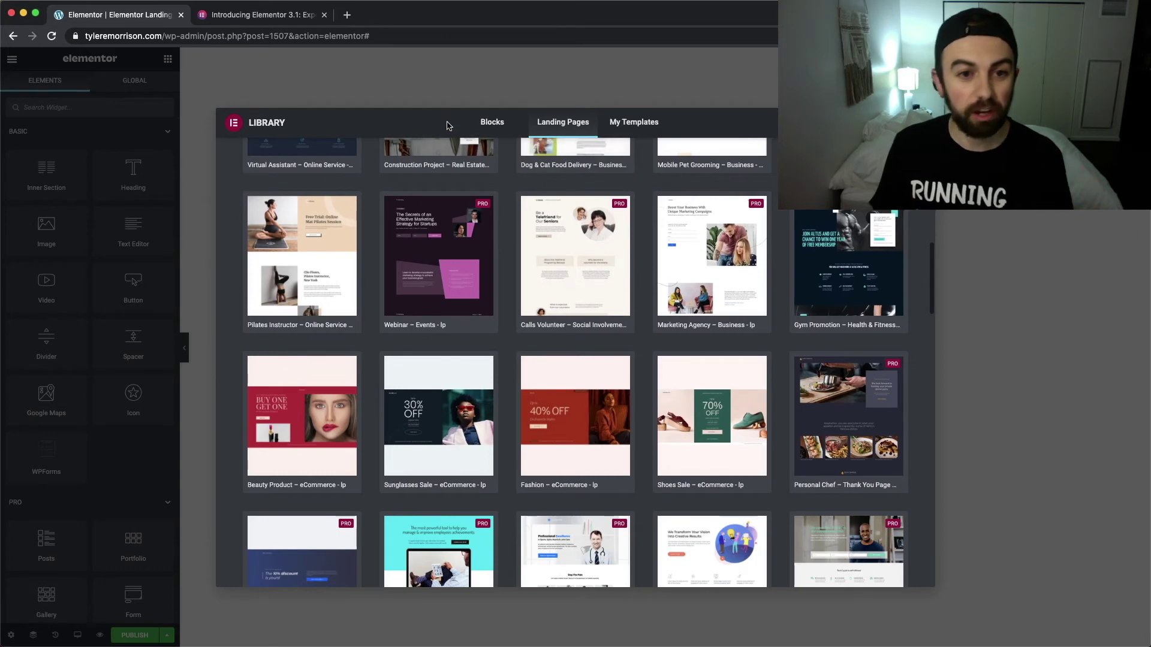
{"action": "left_click", "coordinate": [21, 60]}
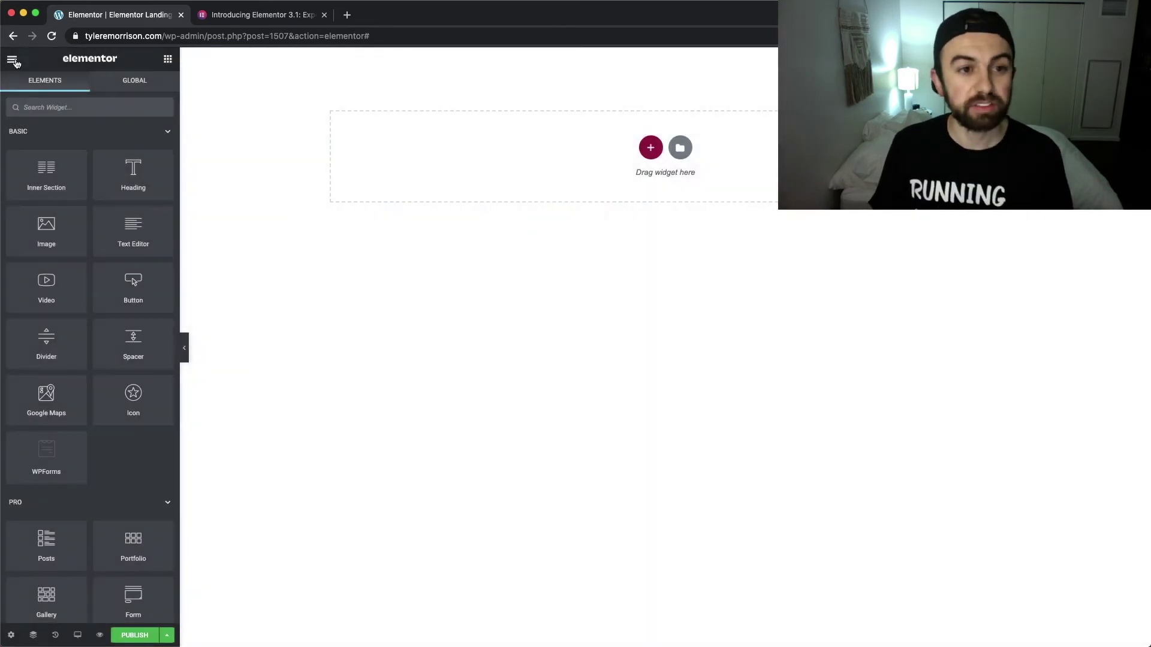
{"action": "left_click", "coordinate": [12, 60]}
{"action": "left_click", "coordinate": [94, 275]}
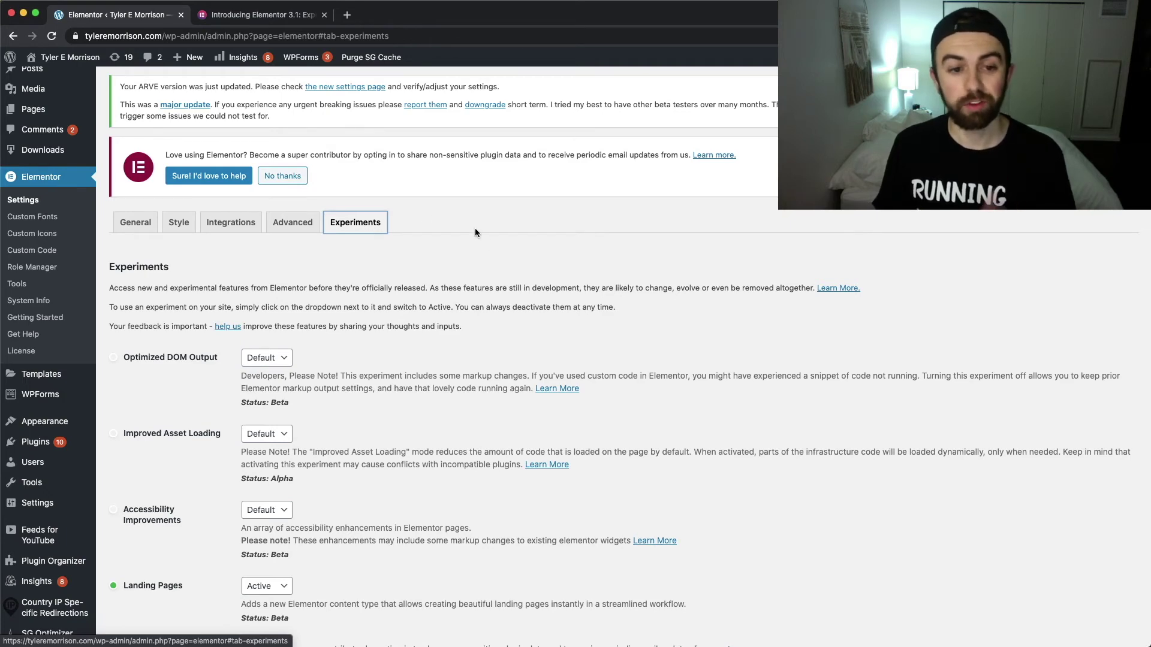
- Review the Experiments list, leaving Optimized DOM Output at Default after reading its warning
{"action": "scroll", "coordinate": [494, 238], "scroll_direction": "down", "scroll_amount": 3}
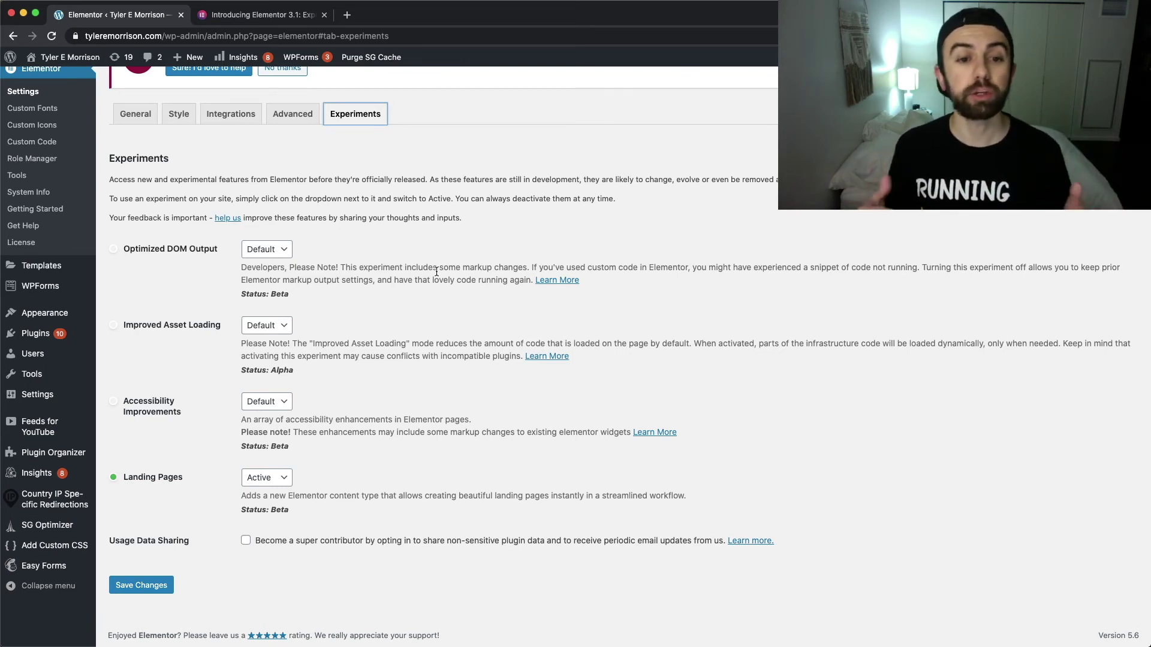
{"action": "left_click", "coordinate": [284, 251]}
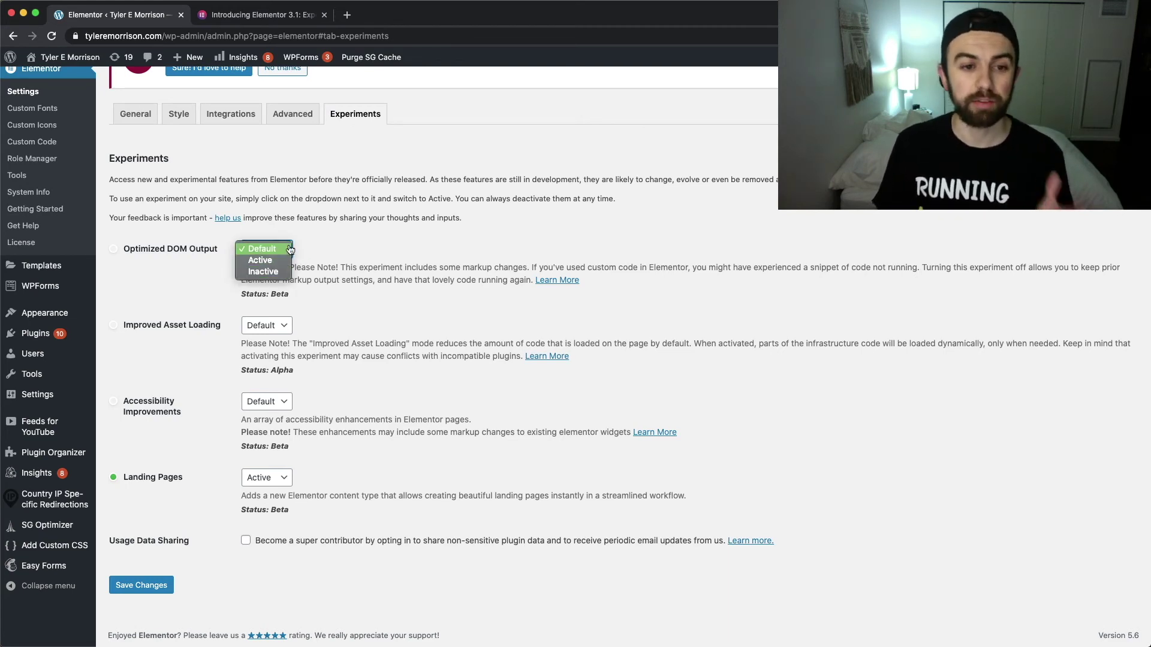
{"action": "left_click", "coordinate": [262, 248]}
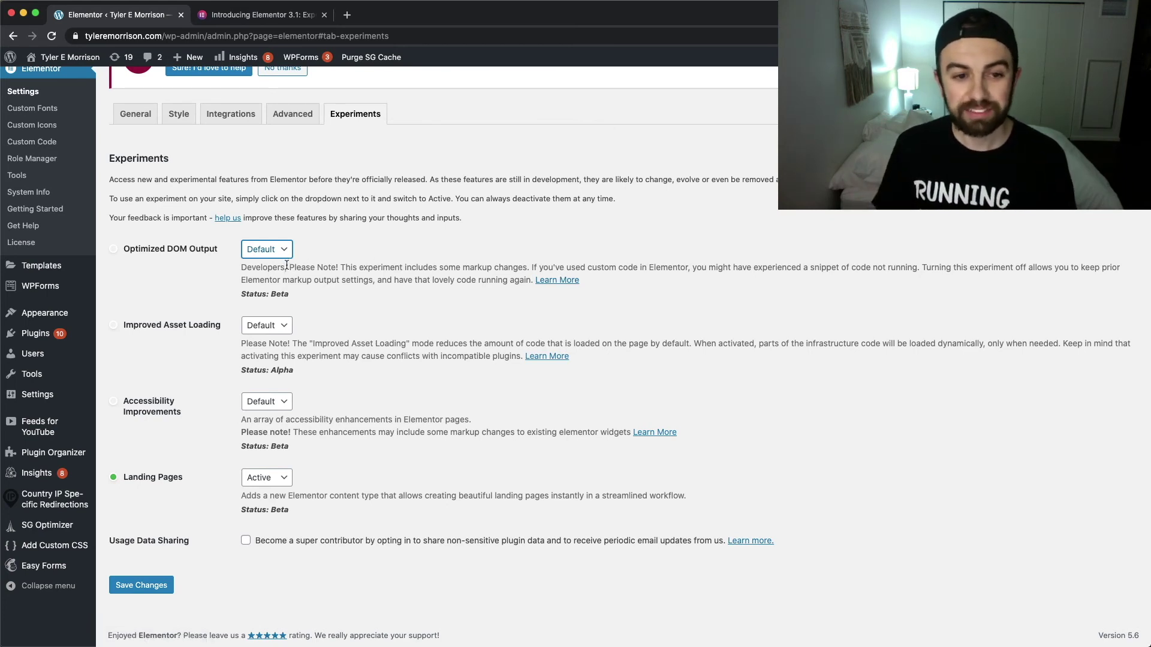
{"action": "left_click_drag", "start_coordinate": [288, 267], "coordinate": [240, 266]}
{"action": "left_click", "coordinate": [357, 269]}
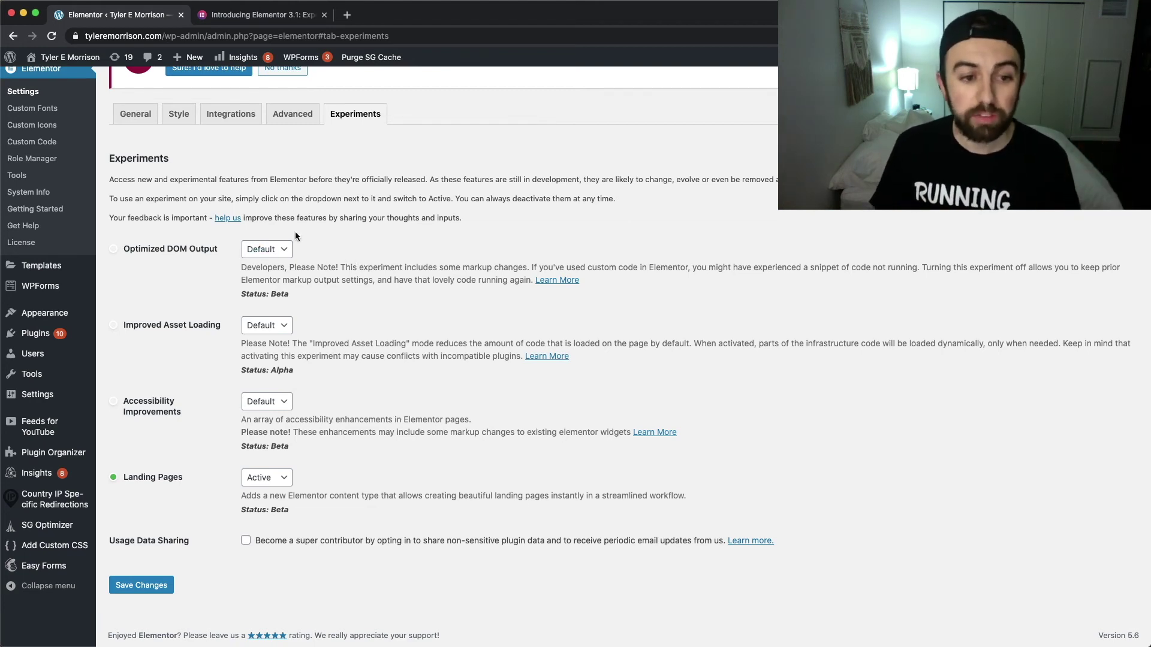
{"action": "left_click", "coordinate": [269, 249]}
{"action": "left_click", "coordinate": [323, 249]}
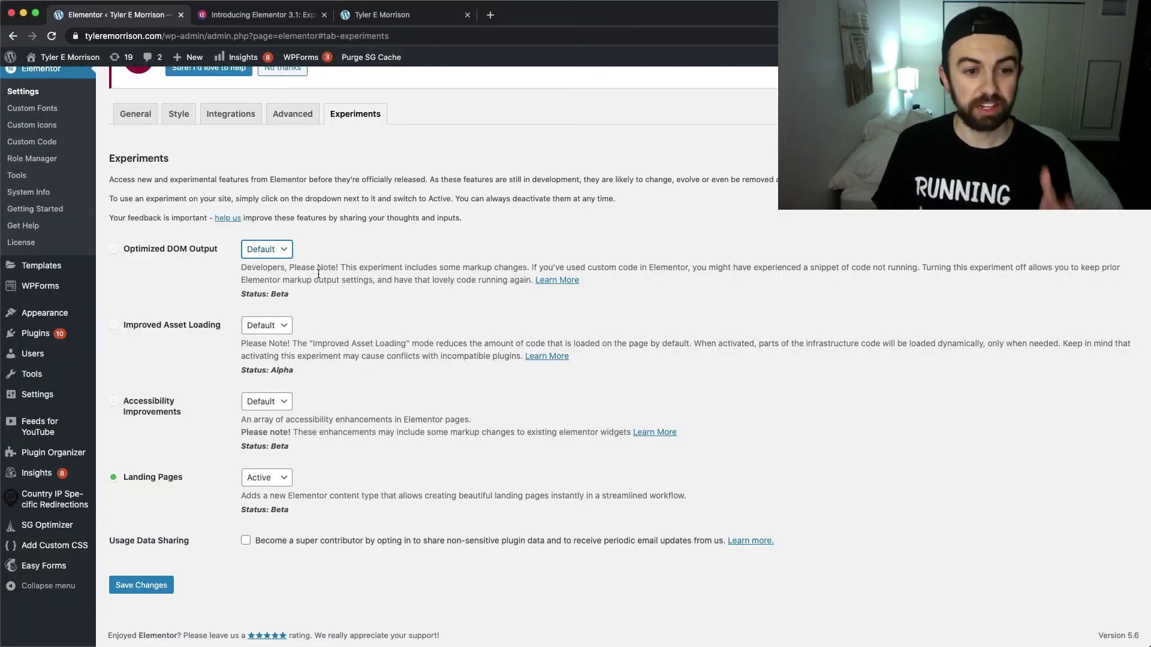
- Set Improved Asset Loading to Active, save the Experiments settings, and move the homepage window top-left
{"action": "left_click", "coordinate": [279, 325]}
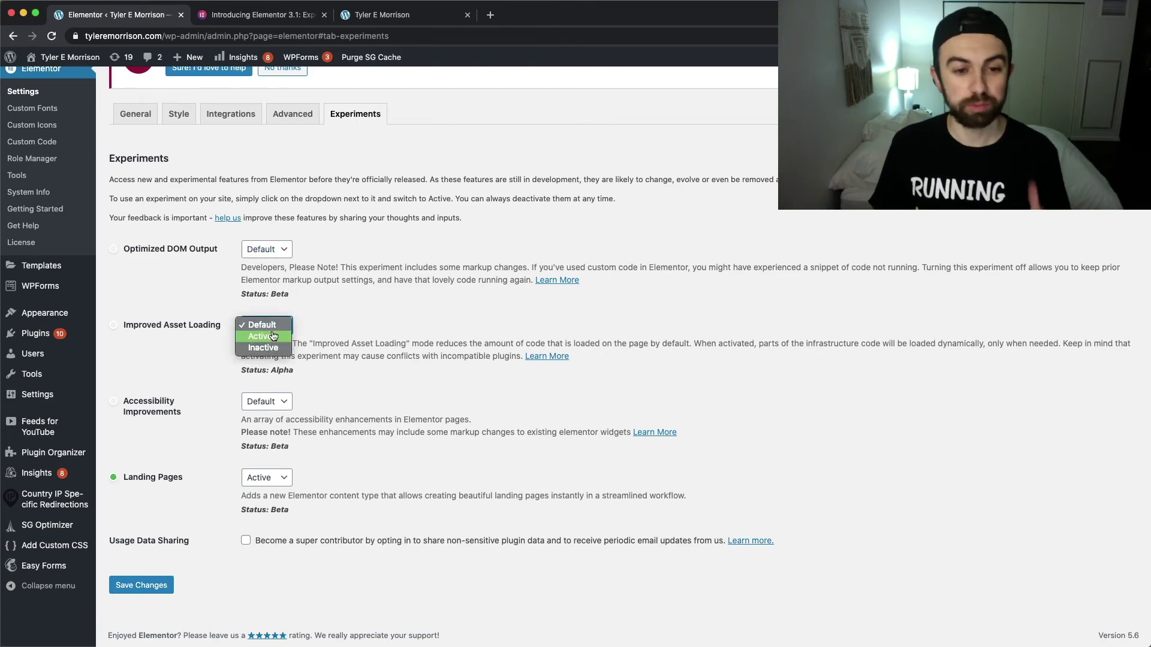
{"action": "left_click", "coordinate": [284, 337]}
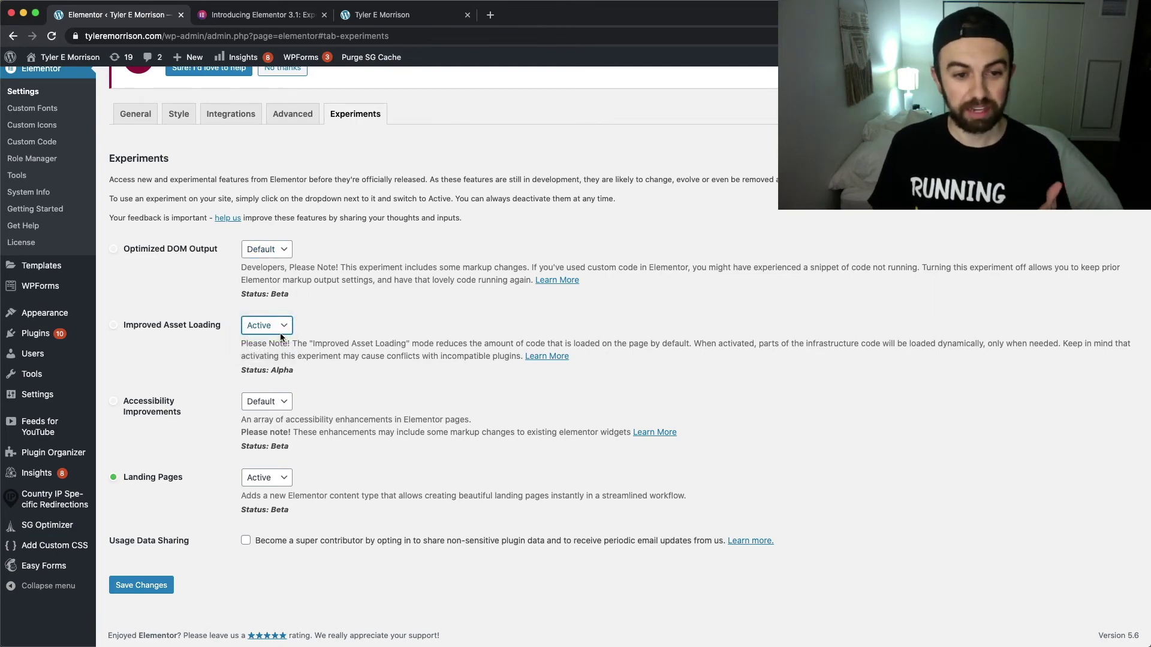
{"action": "key", "text": "super+grave"}
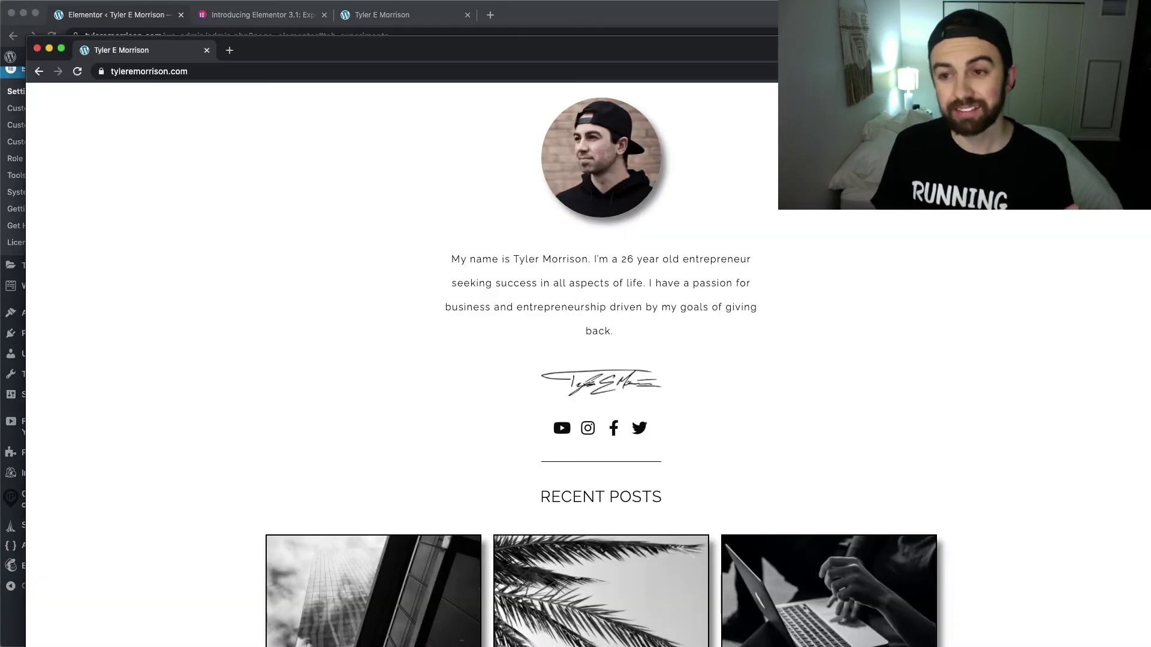
{"action": "left_click", "coordinate": [613, 18]}
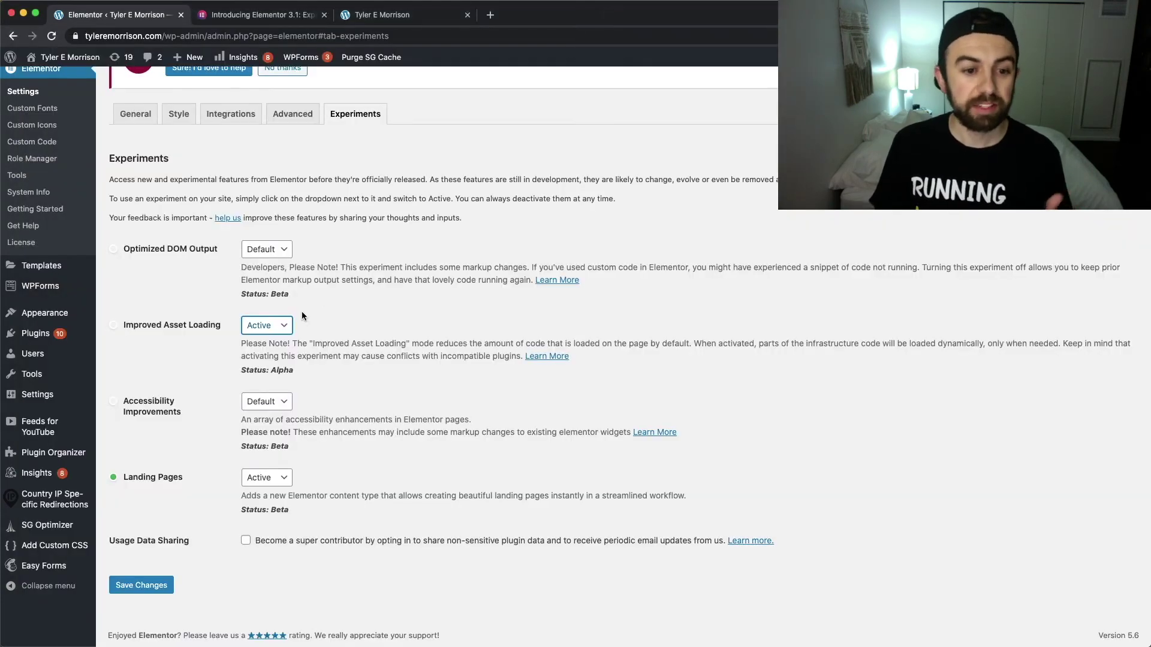
{"action": "left_click", "coordinate": [142, 585]}
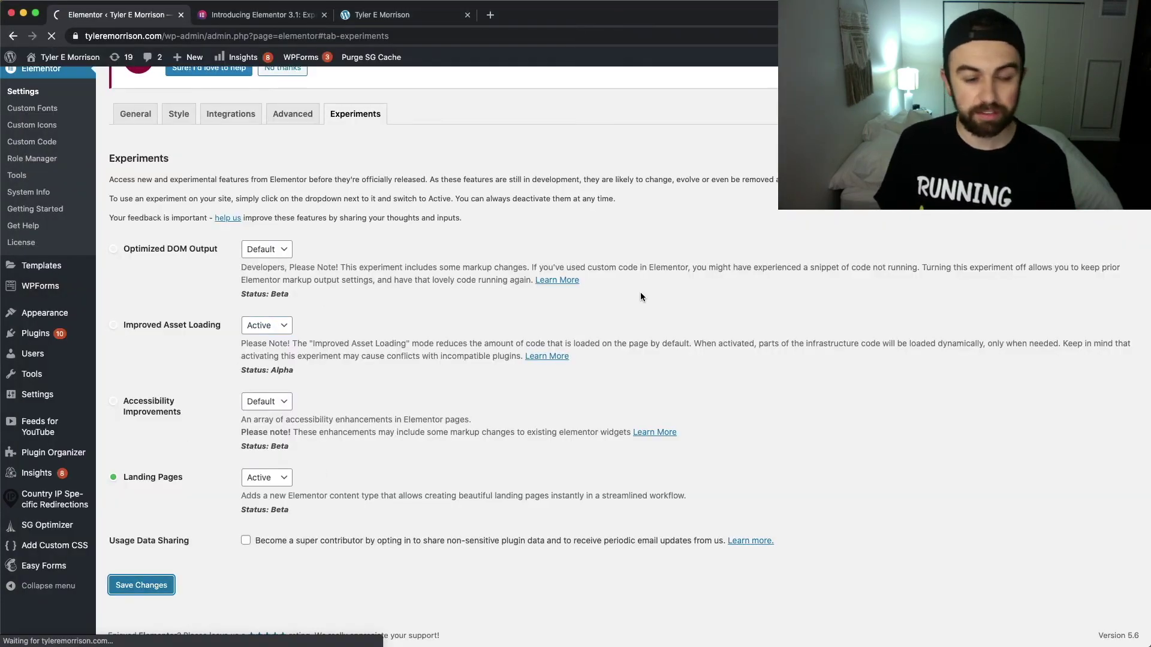
{"action": "key", "text": "super+grave"}
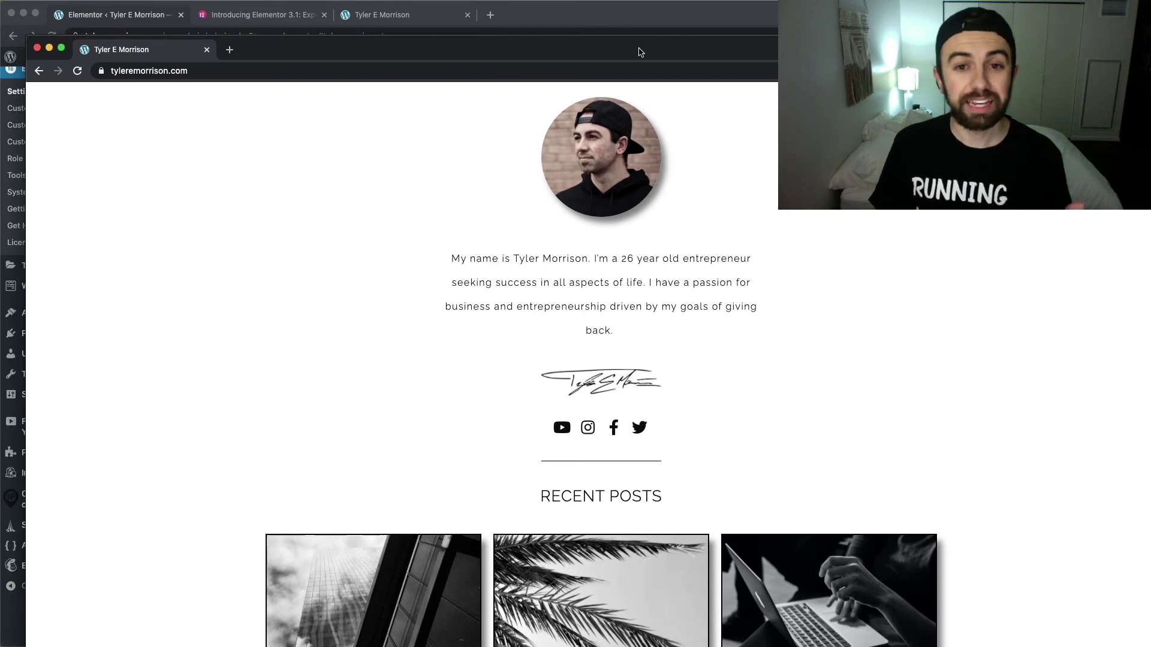
{"action": "left_click_drag", "start_coordinate": [639, 49], "coordinate": [616, 17]}
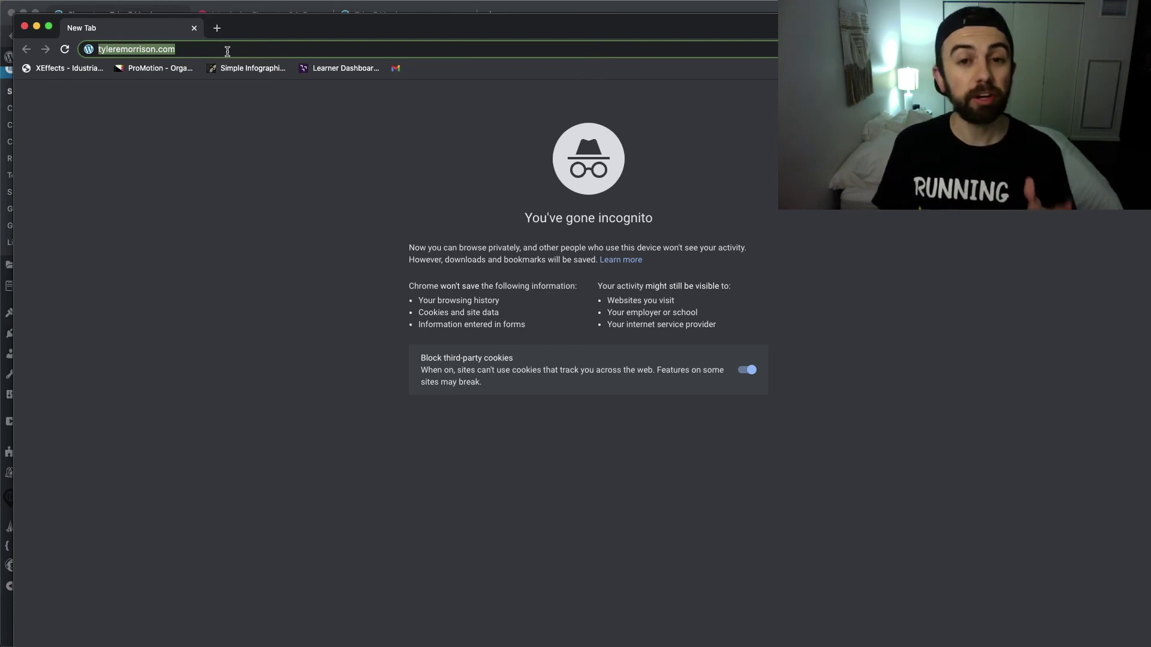
- Reload tyleremorrison.com in the incognito window to test its load speed, then return to the Experiments settings
{"action": "key", "text": "Return"}
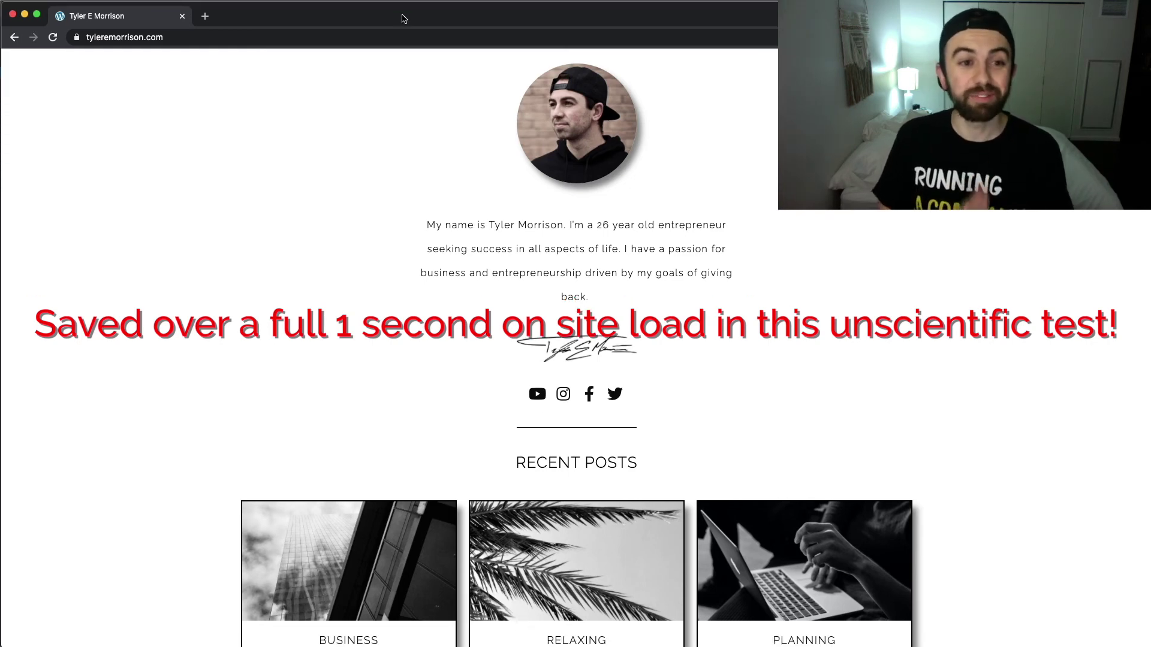
{"action": "scroll", "coordinate": [593, 150], "scroll_direction": "down", "scroll_amount": 8}
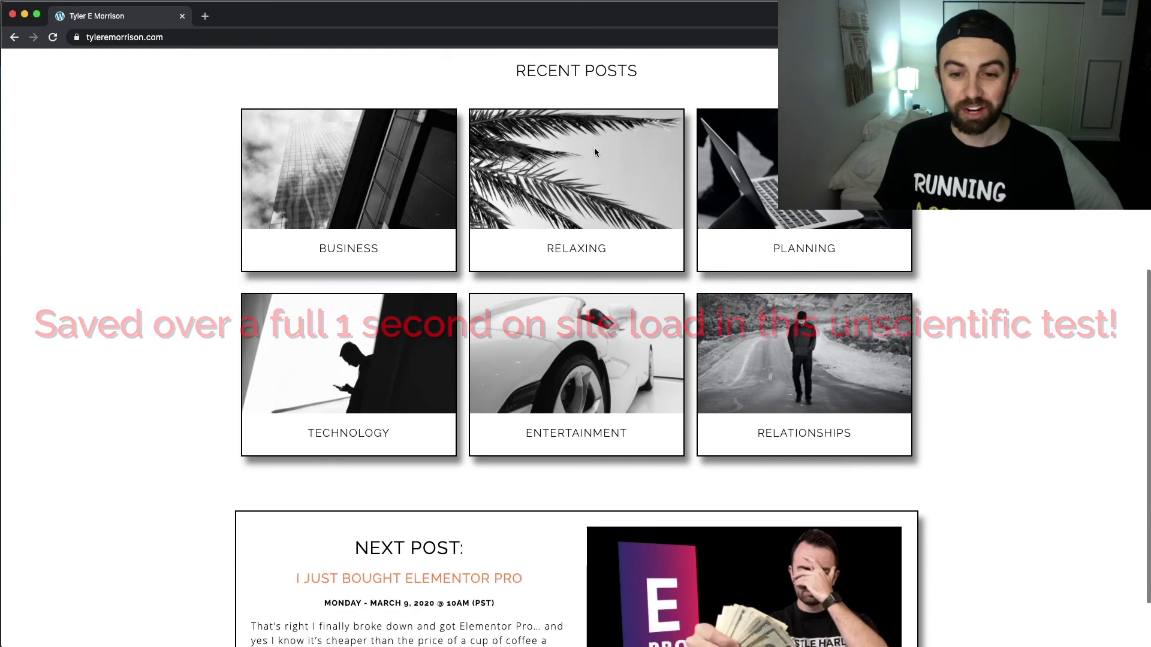
{"action": "scroll", "coordinate": [596, 153], "scroll_direction": "up", "scroll_amount": 1}
{"action": "scroll", "coordinate": [596, 153], "scroll_direction": "up", "scroll_amount": 7}
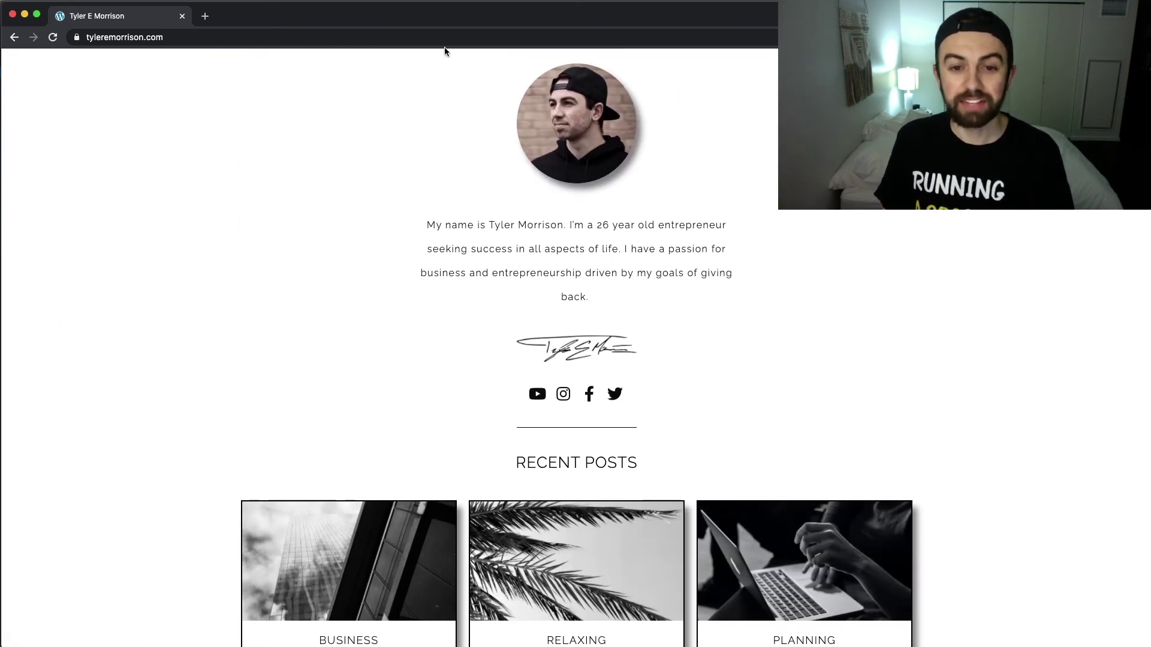
{"action": "left_click_drag", "start_coordinate": [365, 11], "coordinate": [421, 43]}
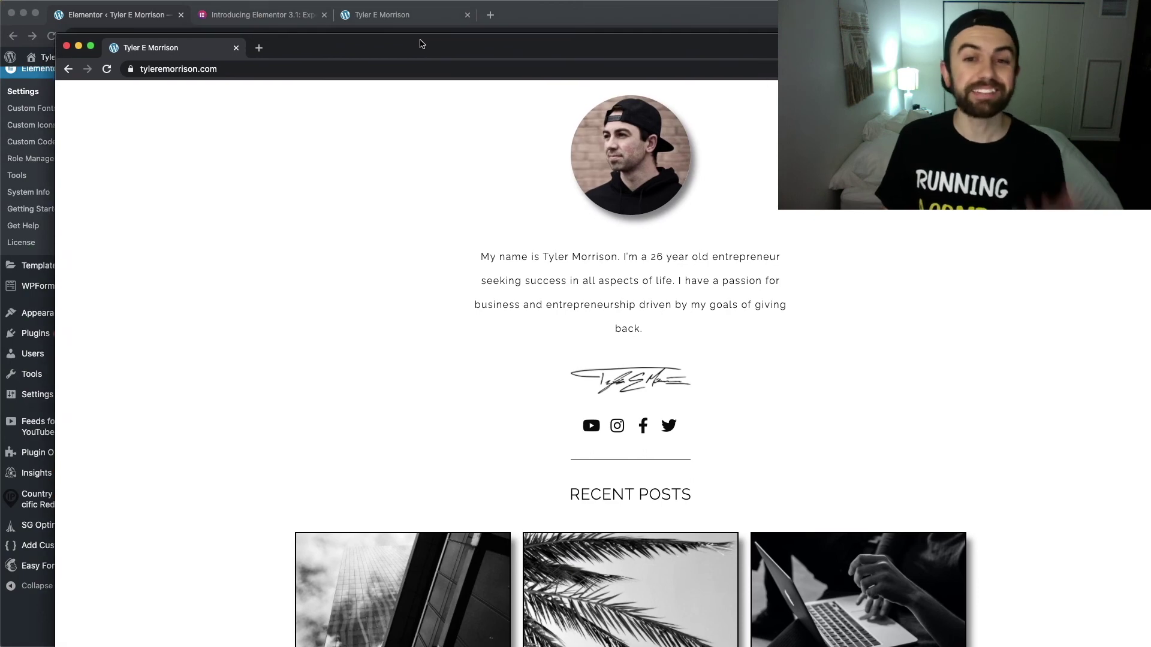
{"action": "left_click", "coordinate": [515, 11]}
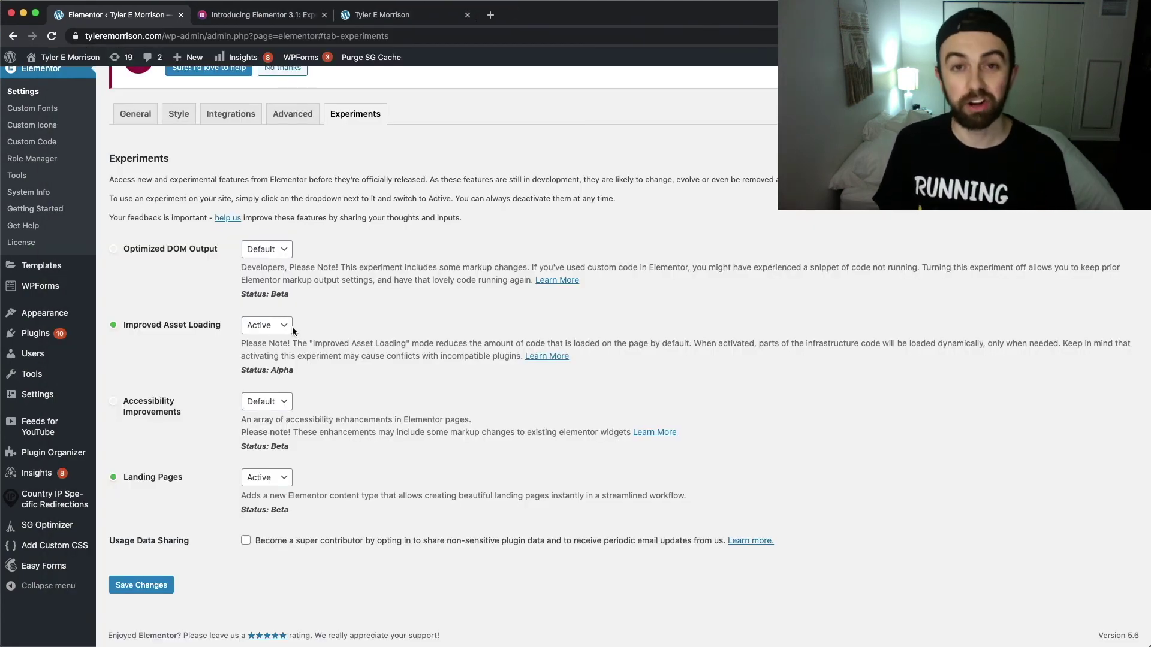